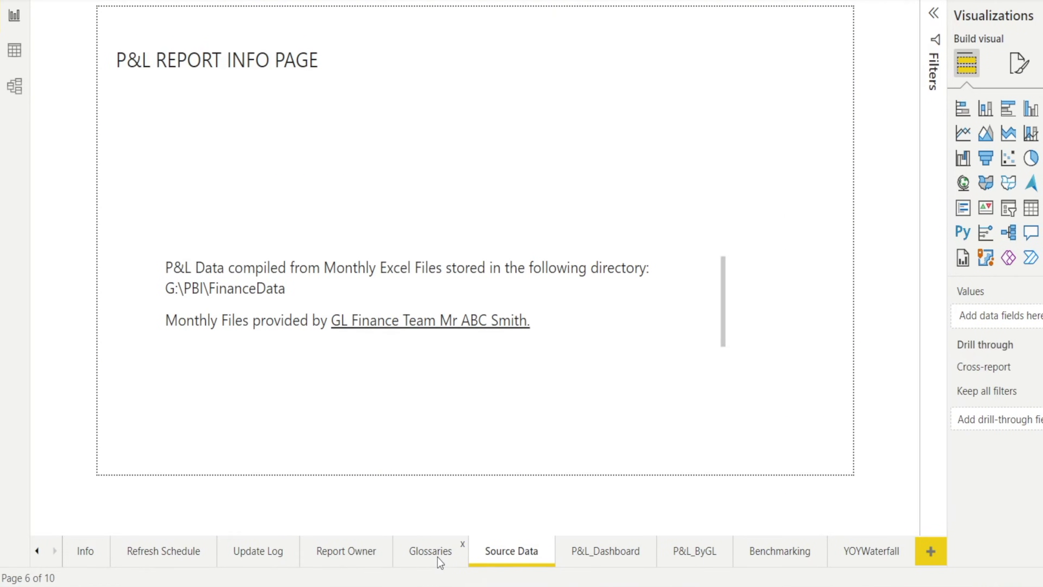
- Tour the Glossaries, Report Owner, Update Log, Refresh Schedule and Info pages
click(438, 557)
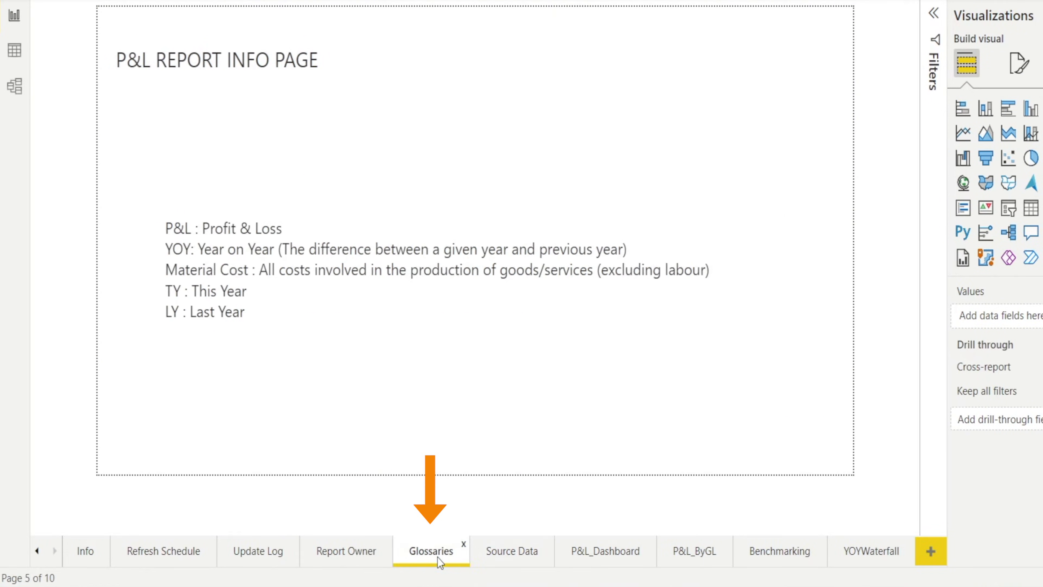
click(350, 557)
click(250, 557)
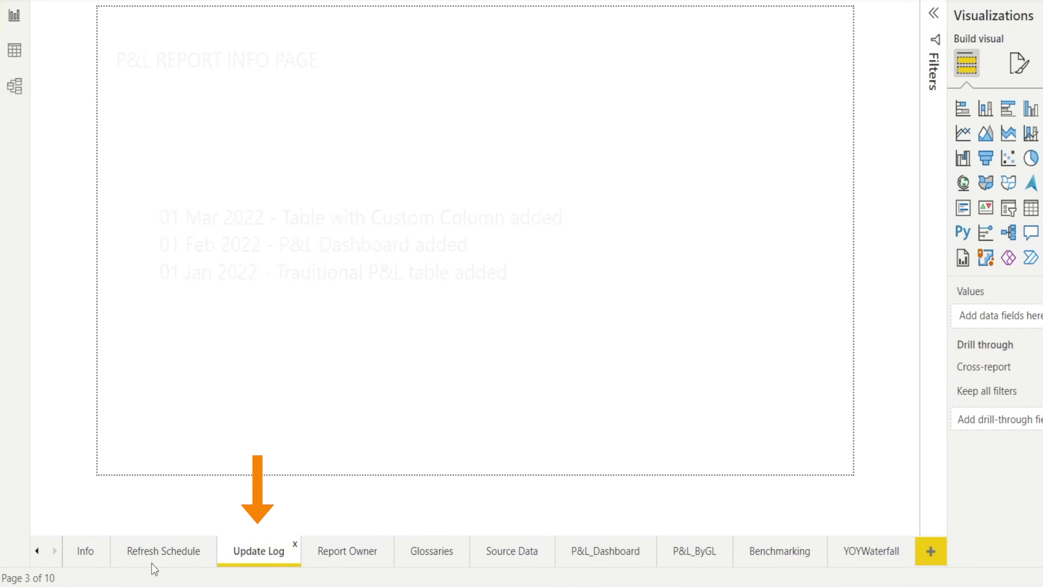
click(148, 562)
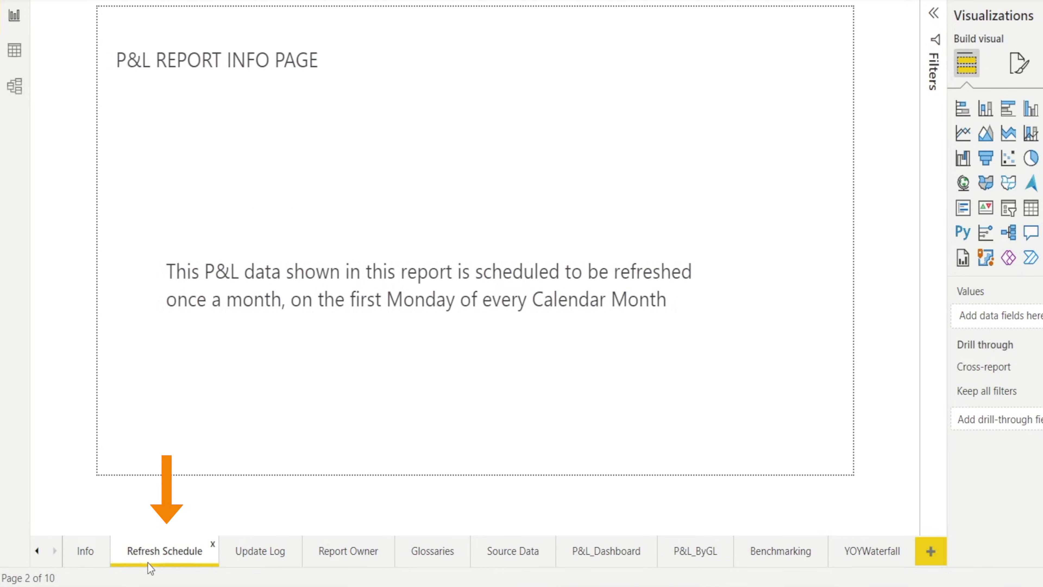
click(101, 555)
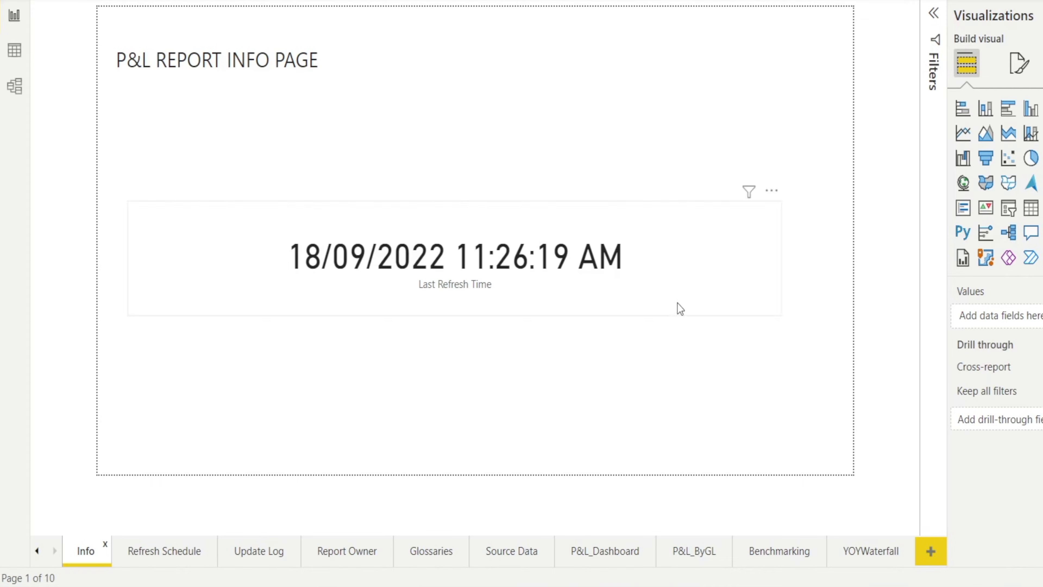
- Inspect the Last Refresh Time card and the refresh schedule and update log text boxes
click(529, 299)
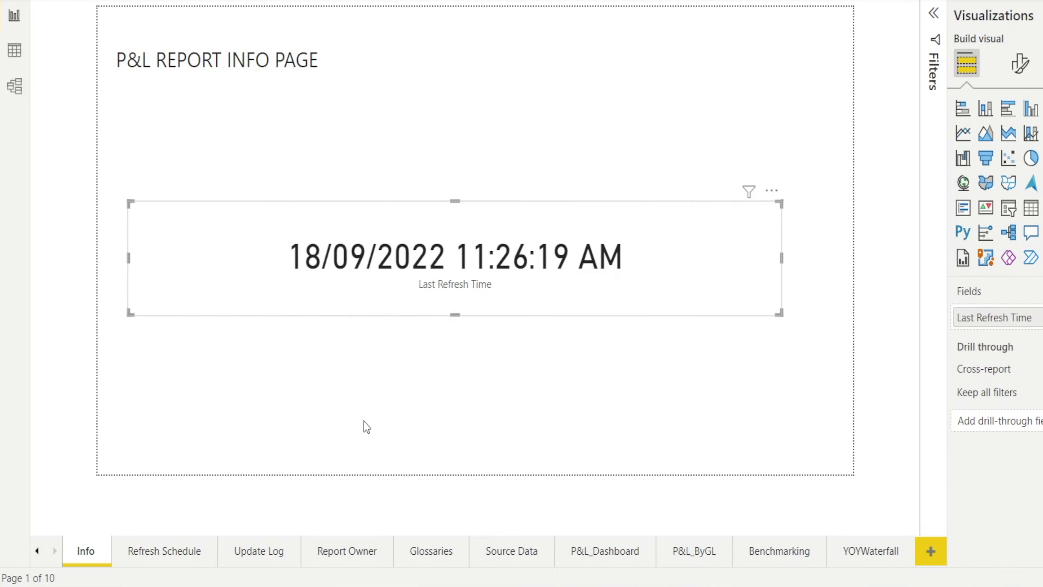
click(182, 556)
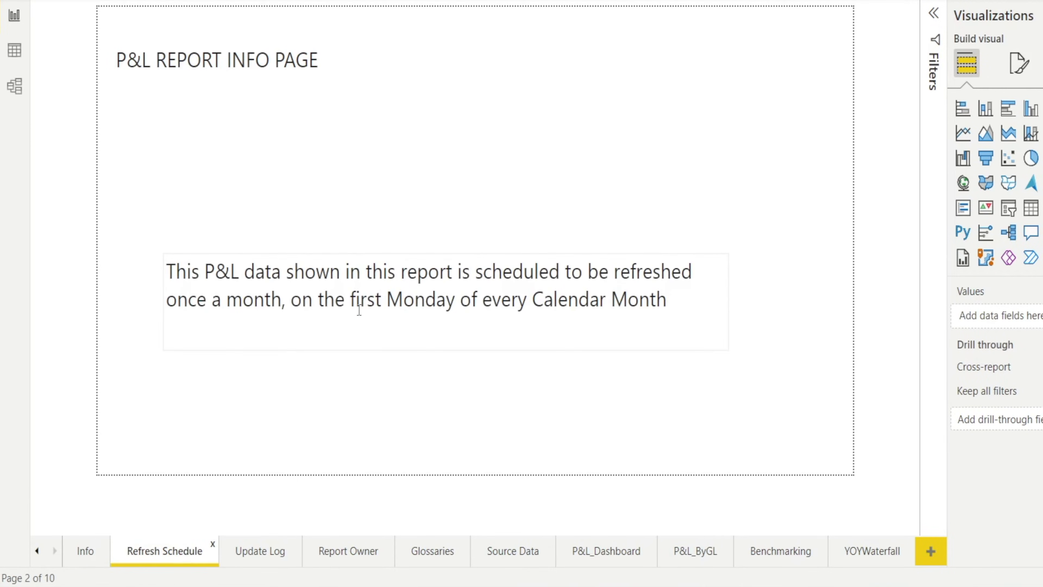
click(356, 300)
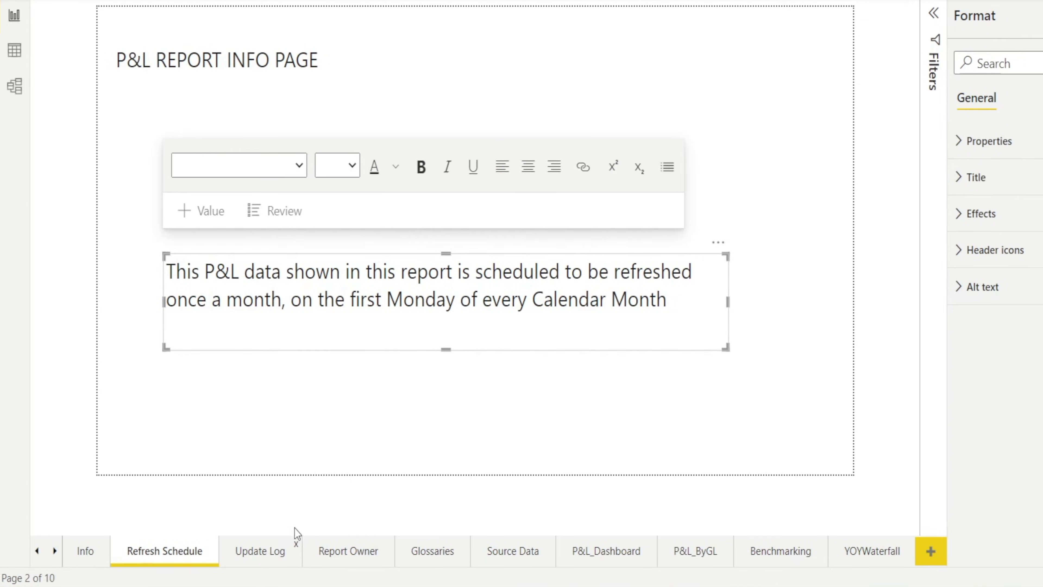
click(292, 540)
click(341, 244)
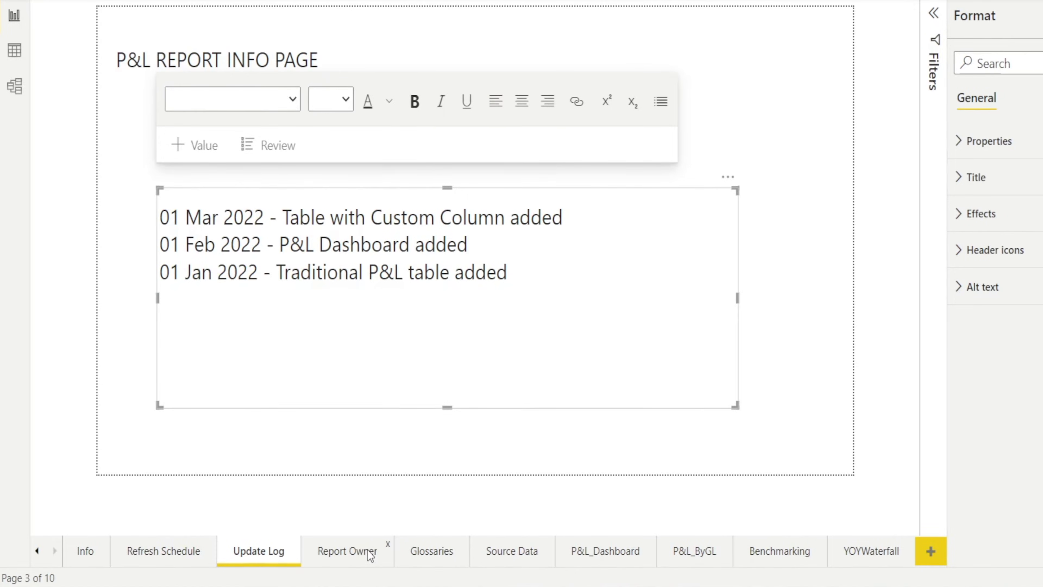
click(371, 552)
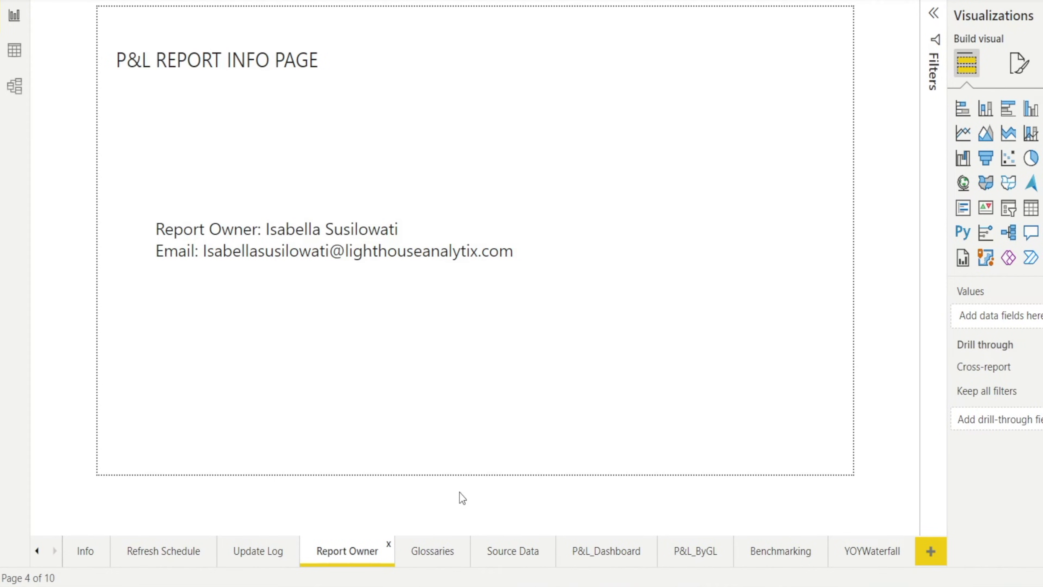
click(83, 558)
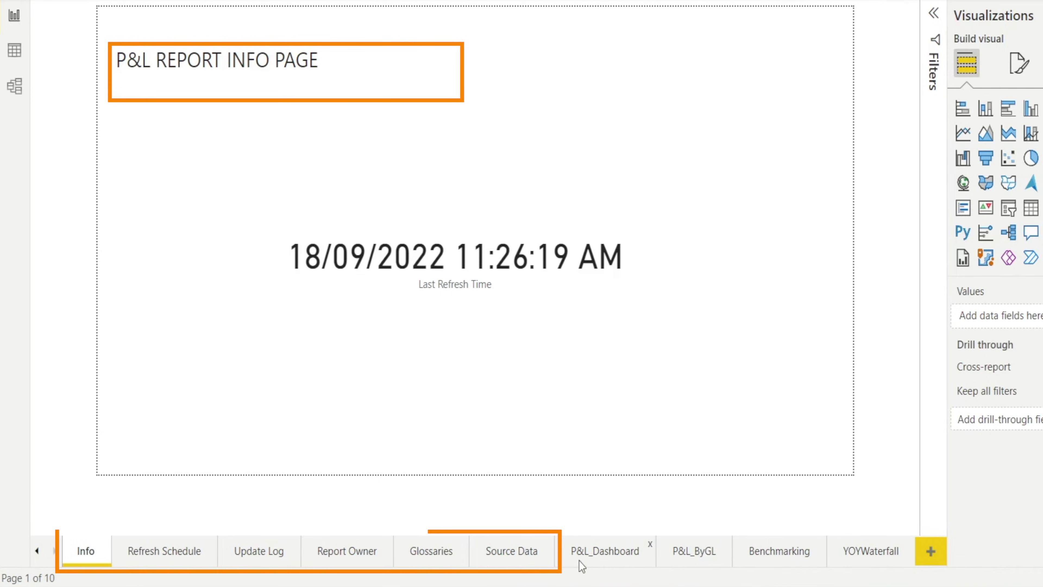
click(500, 553)
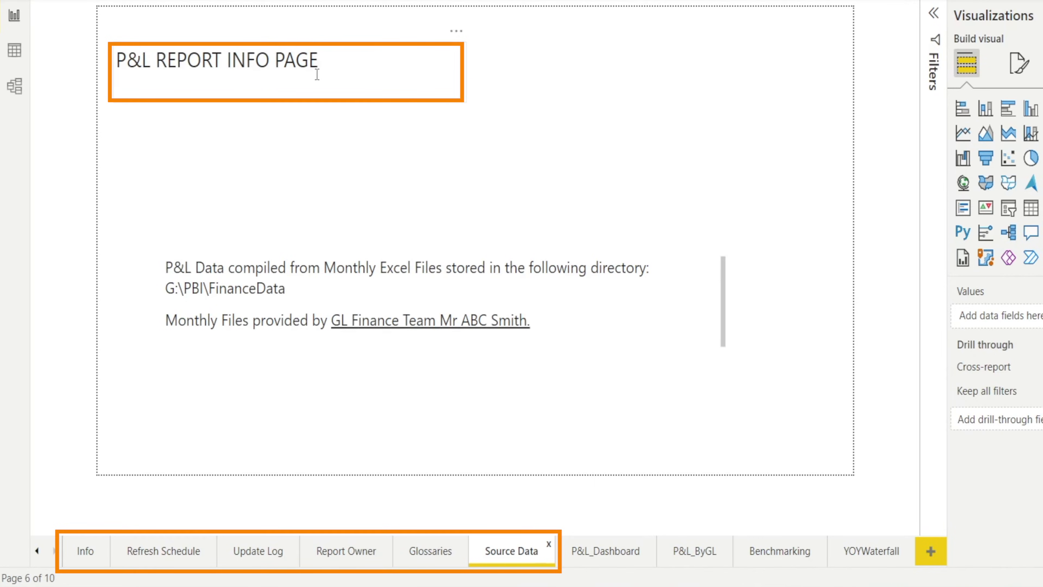
click(431, 543)
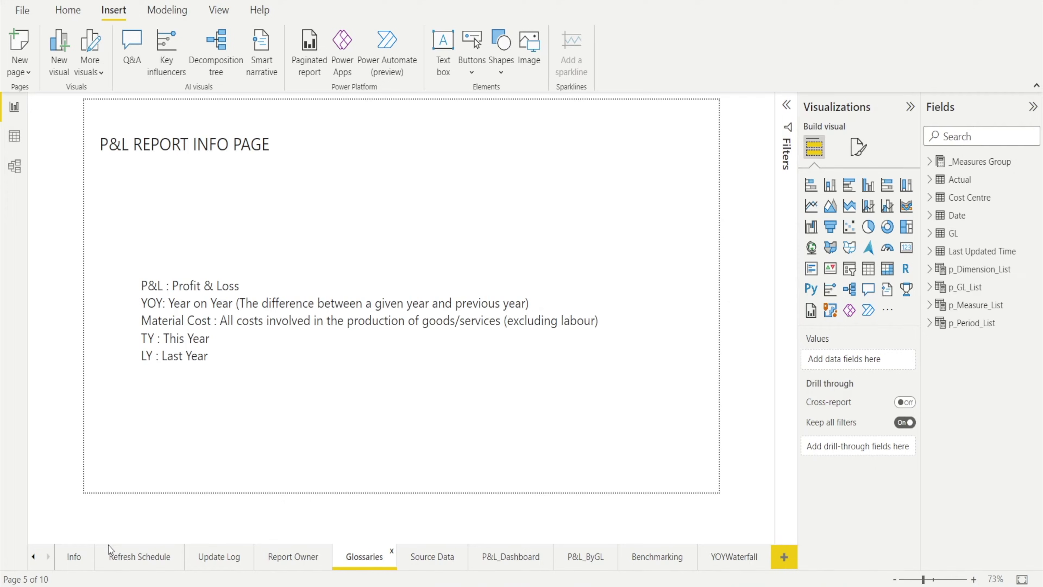
click(74, 556)
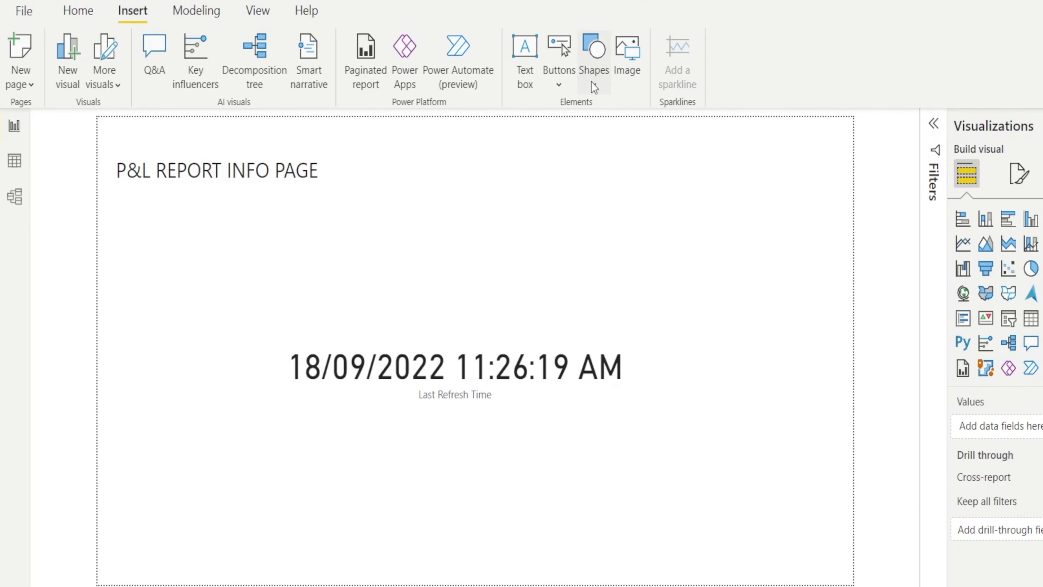
- Insert a rectangle shape sized to cover the Last Refresh Time card
click(594, 87)
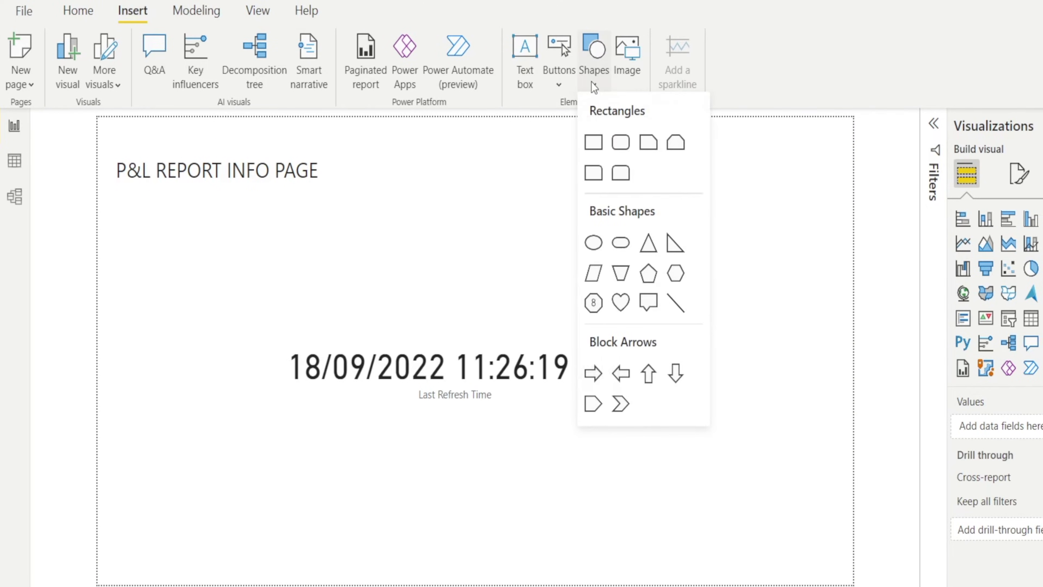
click(595, 146)
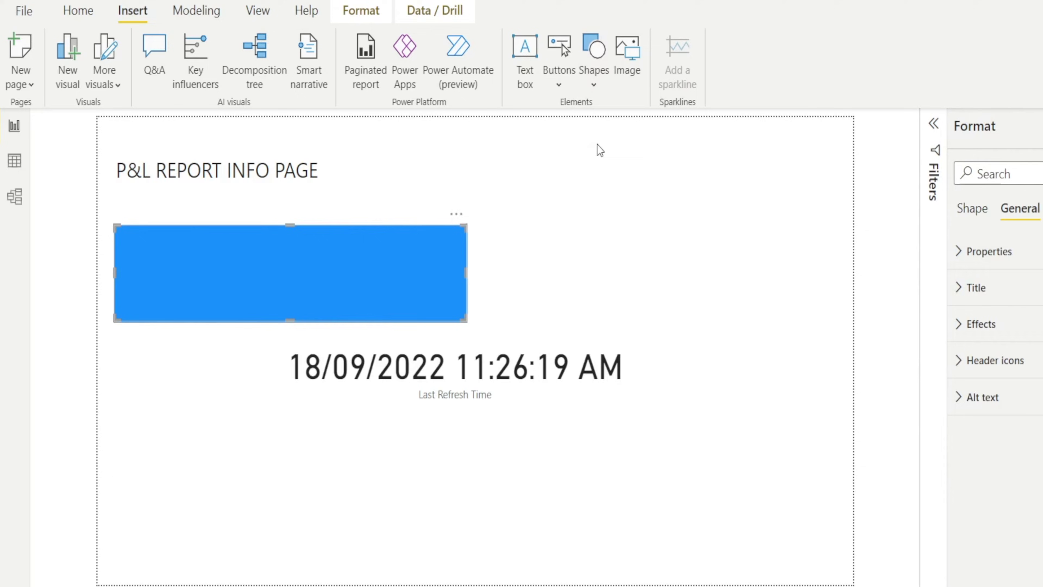
drag(466, 320, 799, 554)
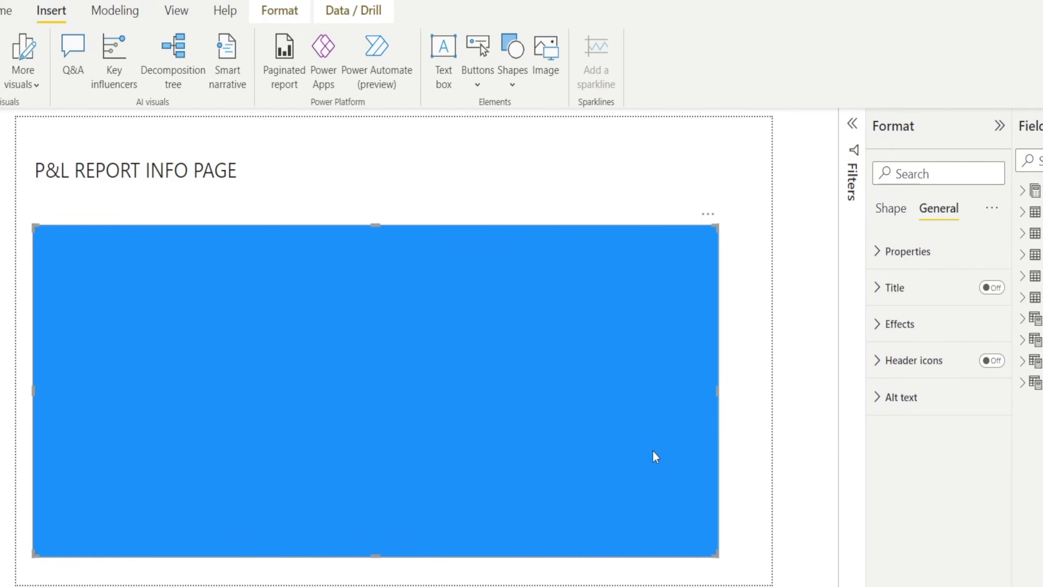
- Give the rectangle a white fill at 100% transparency
click(900, 217)
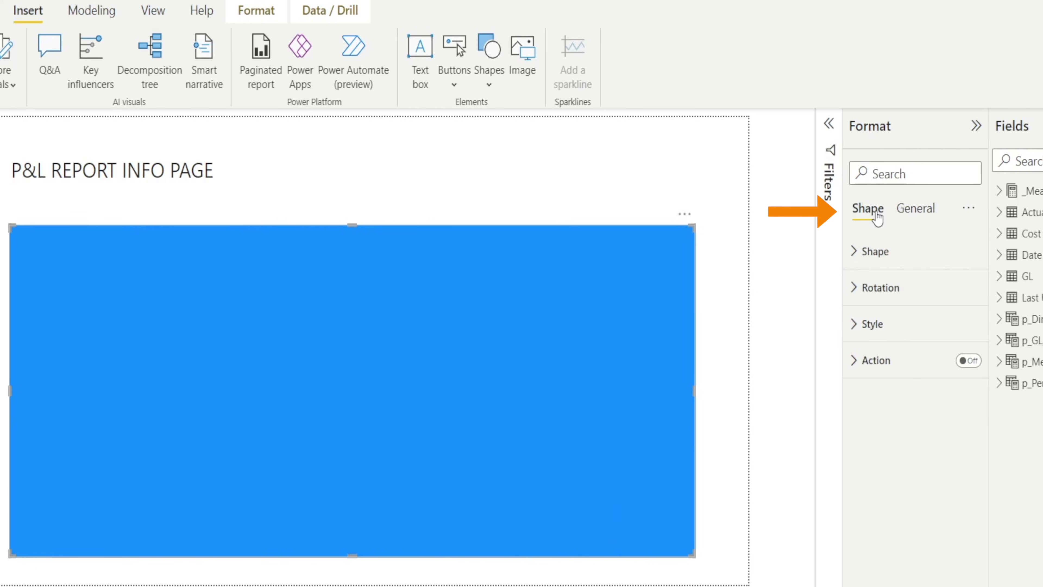
click(853, 327)
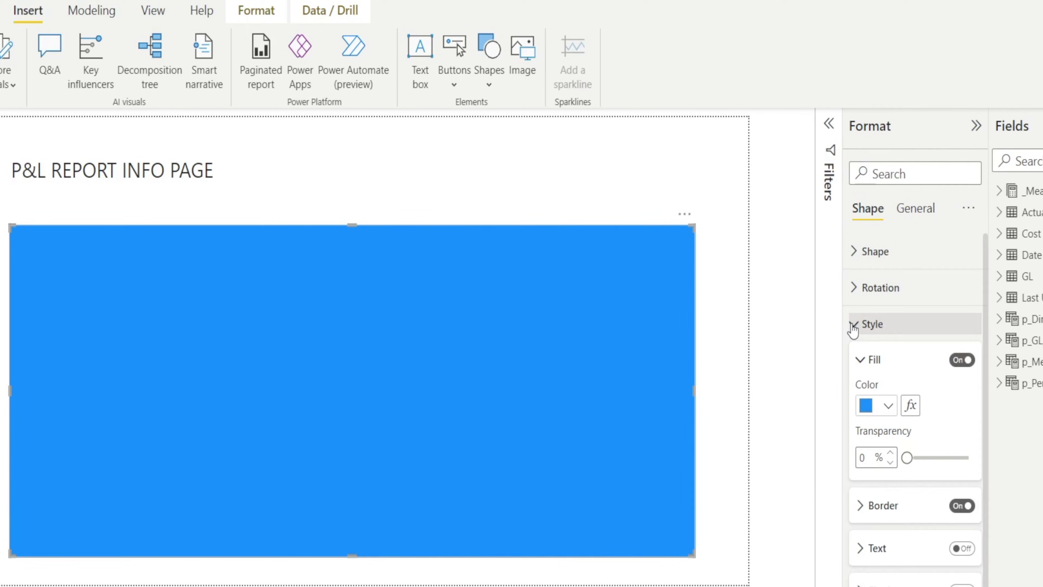
click(887, 405)
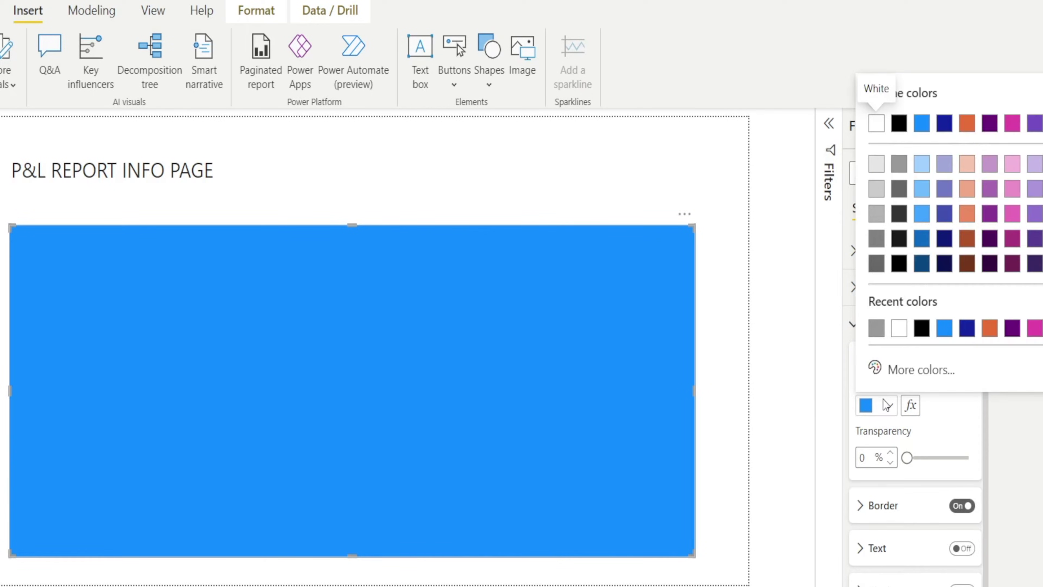
click(900, 328)
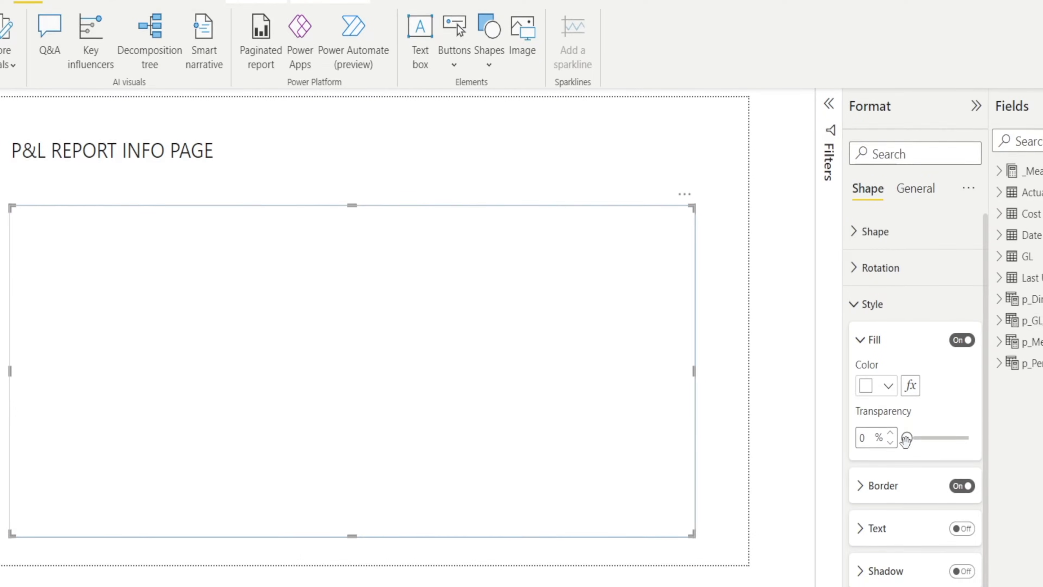
drag(906, 437, 1000, 452)
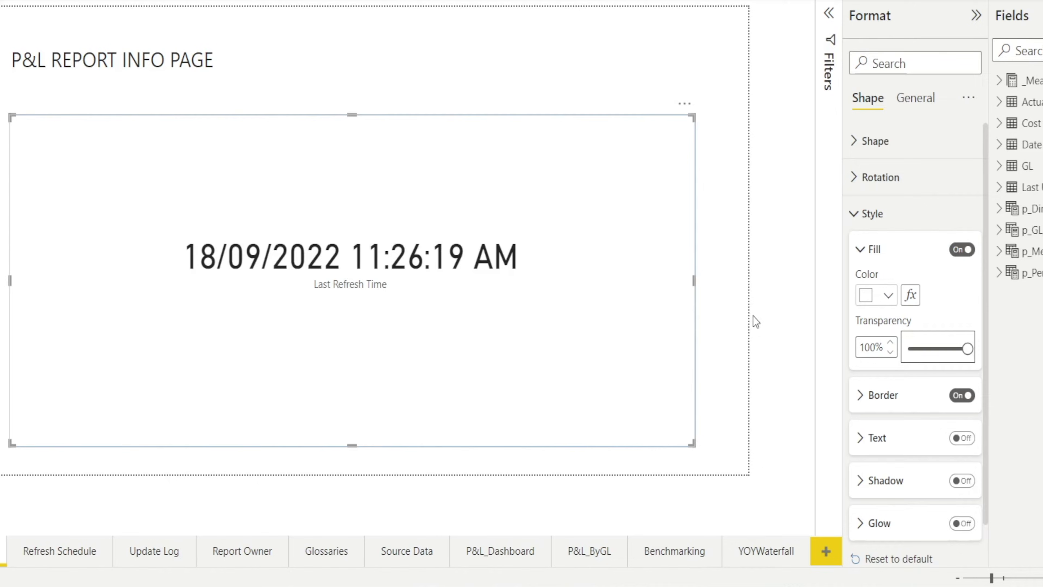
- Give the transparent rectangle a grey border
click(734, 328)
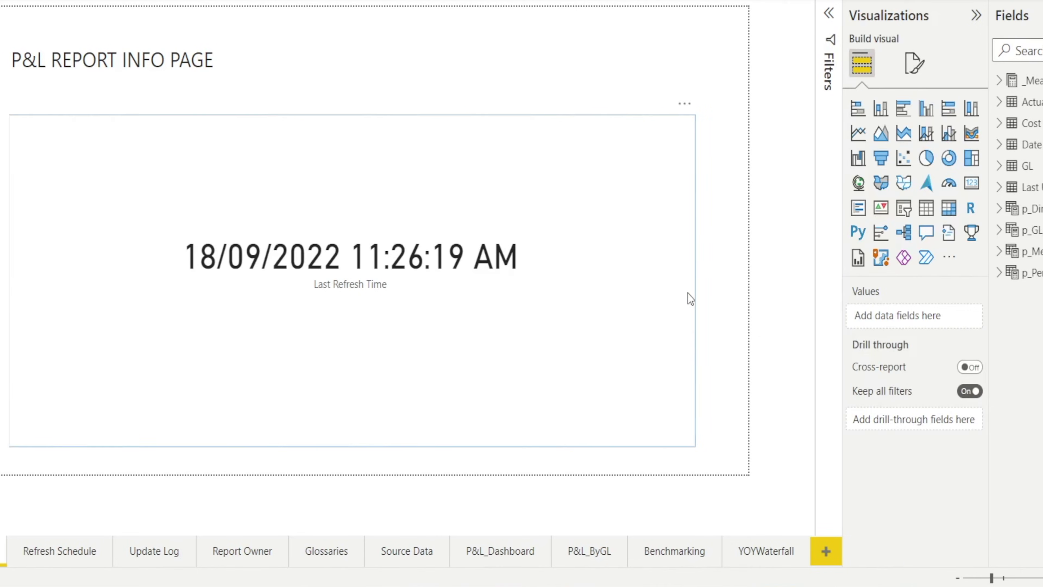
click(679, 341)
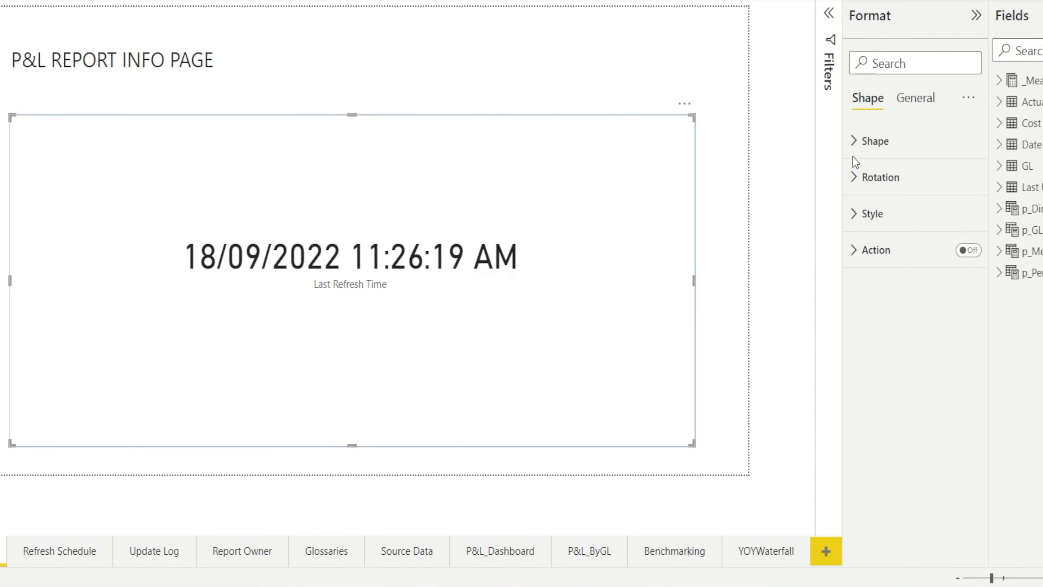
click(860, 224)
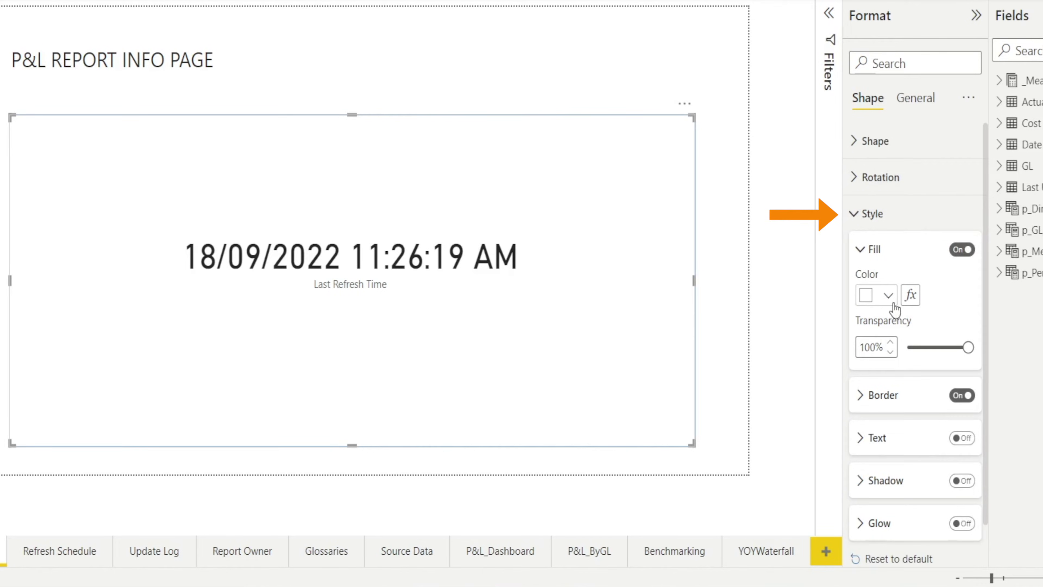
scroll(912, 392, down, 1)
scroll(911, 387, down, 1)
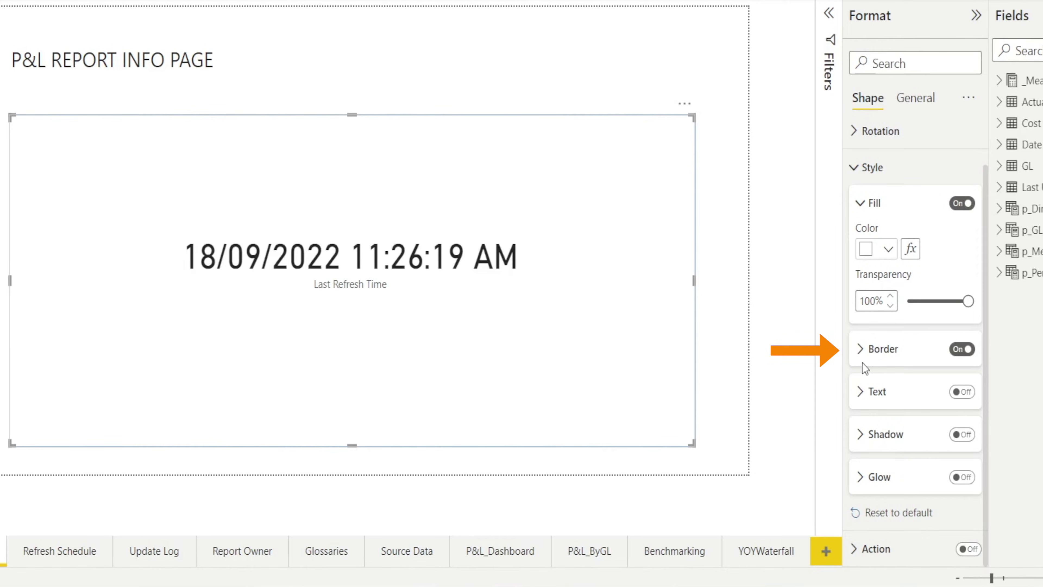
click(861, 352)
click(889, 396)
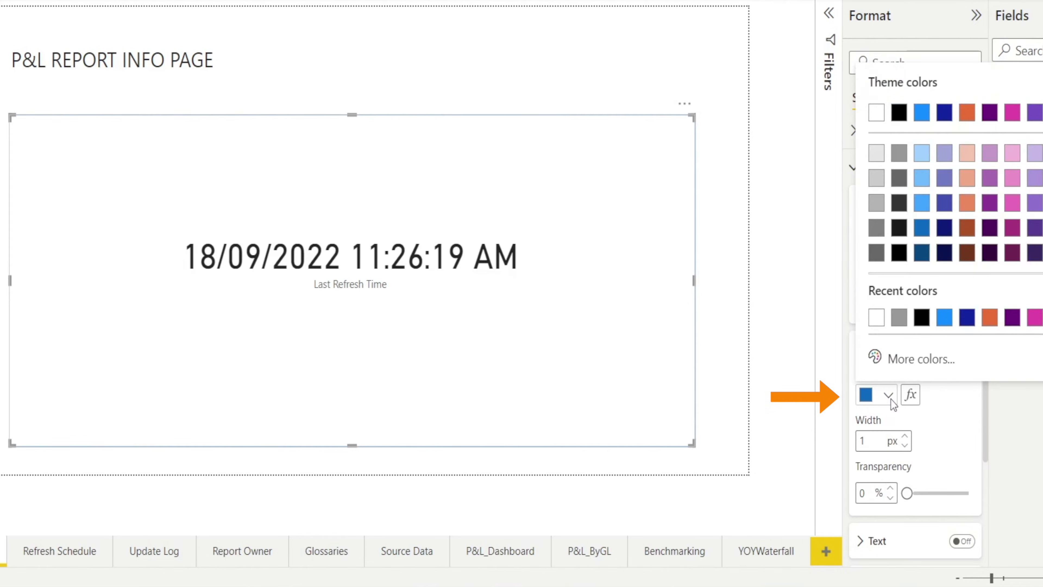
click(898, 154)
click(732, 407)
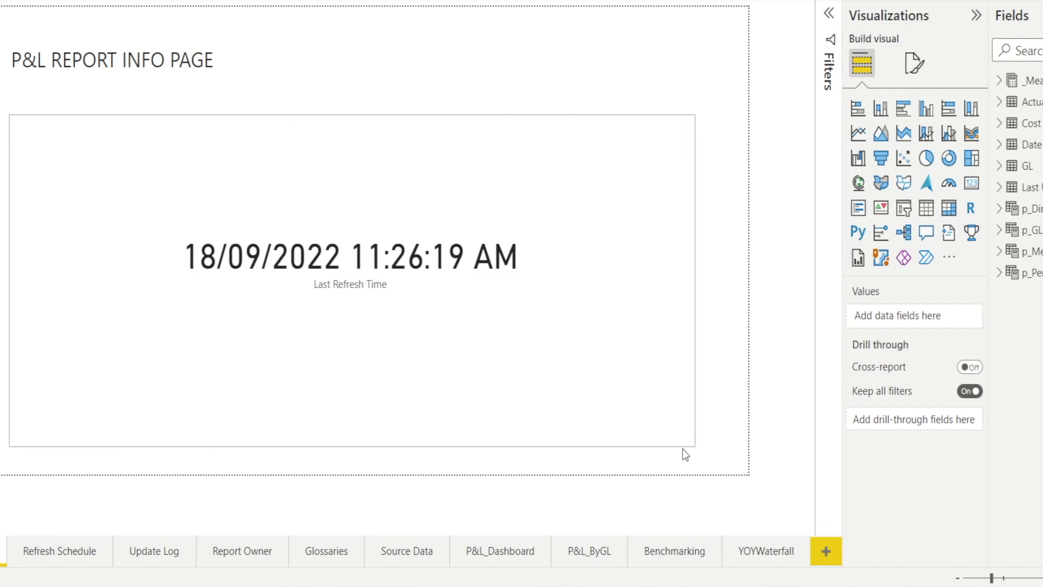
- Set the rectangle's rounded corners to 10 px
click(682, 402)
click(878, 141)
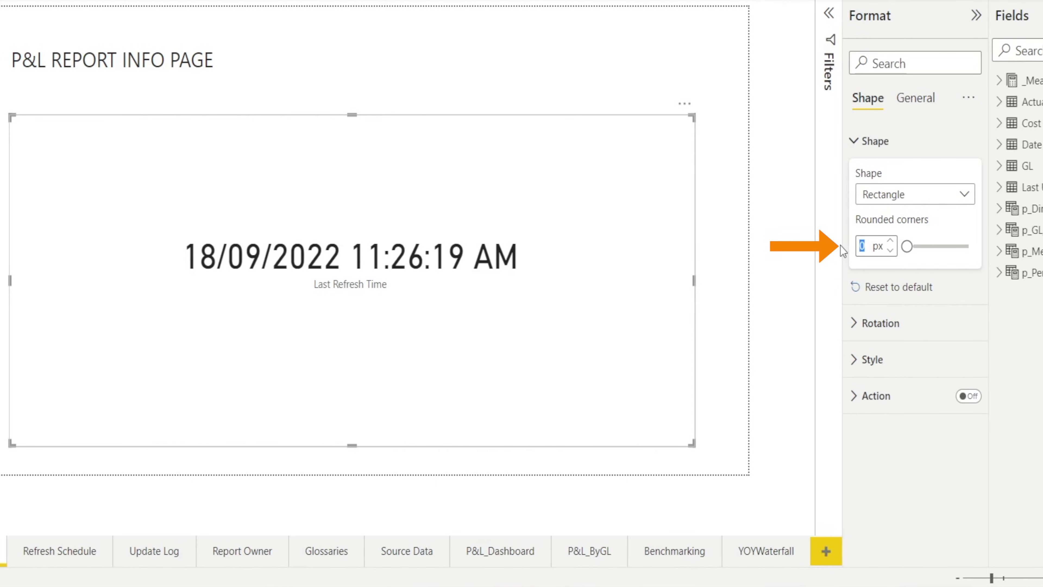
text(10)
key(Return)
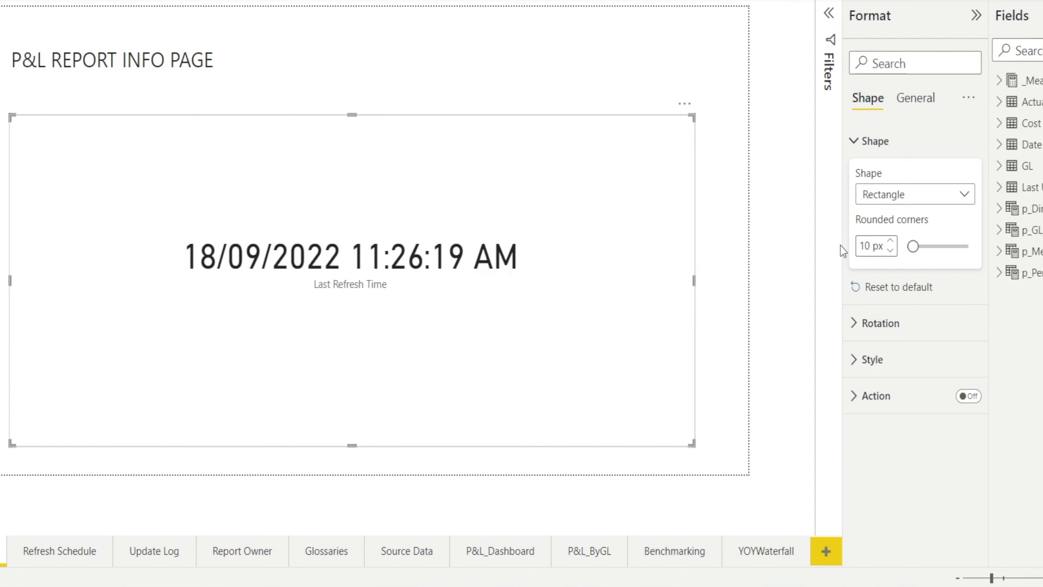
- Copy the rounded box and paste it onto the Refresh Schedule page
click(714, 169)
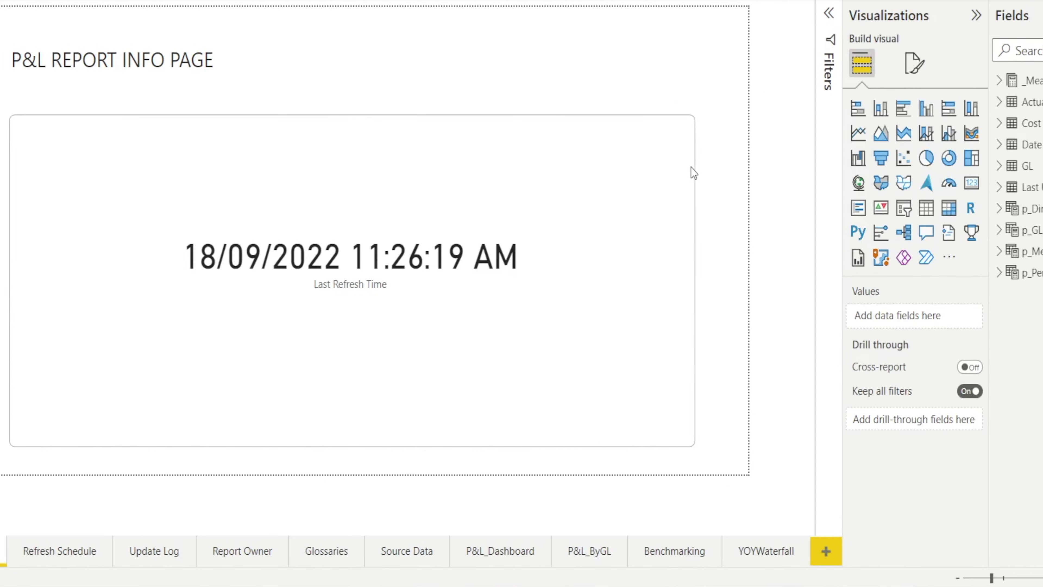
click(695, 235)
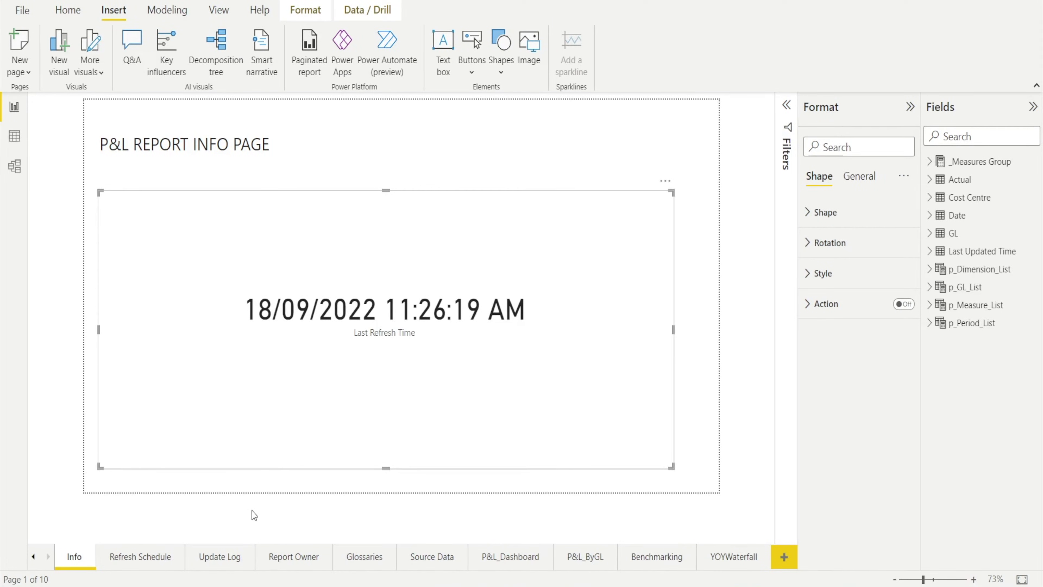
click(147, 557)
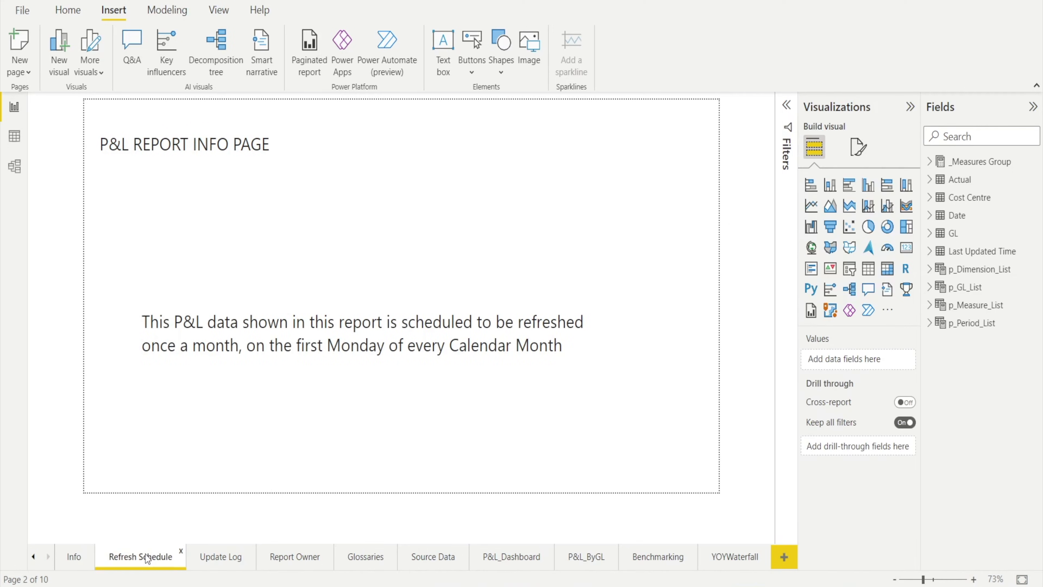
key(ctrl+c)
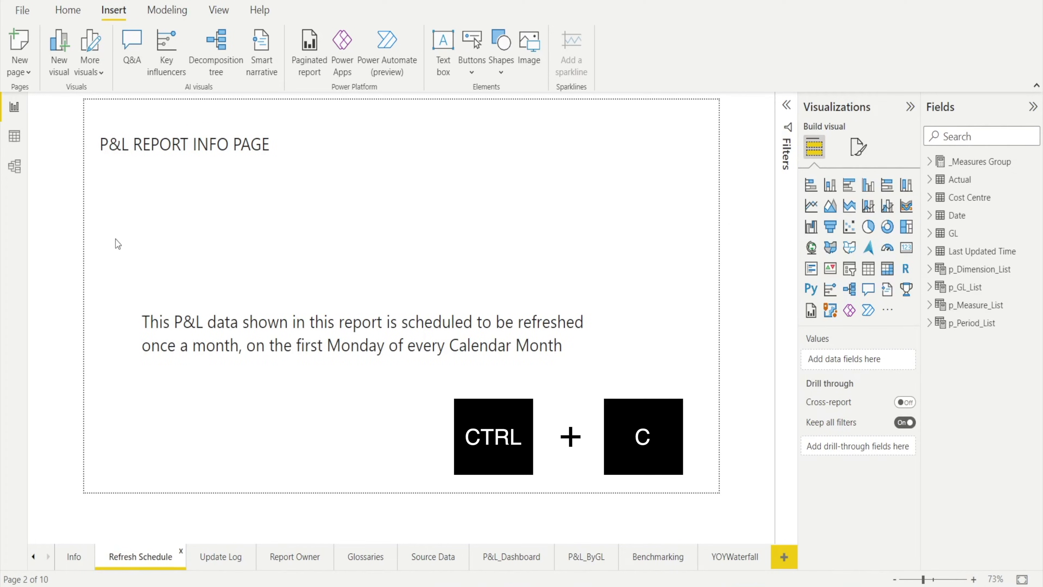
key(ctrl+v)
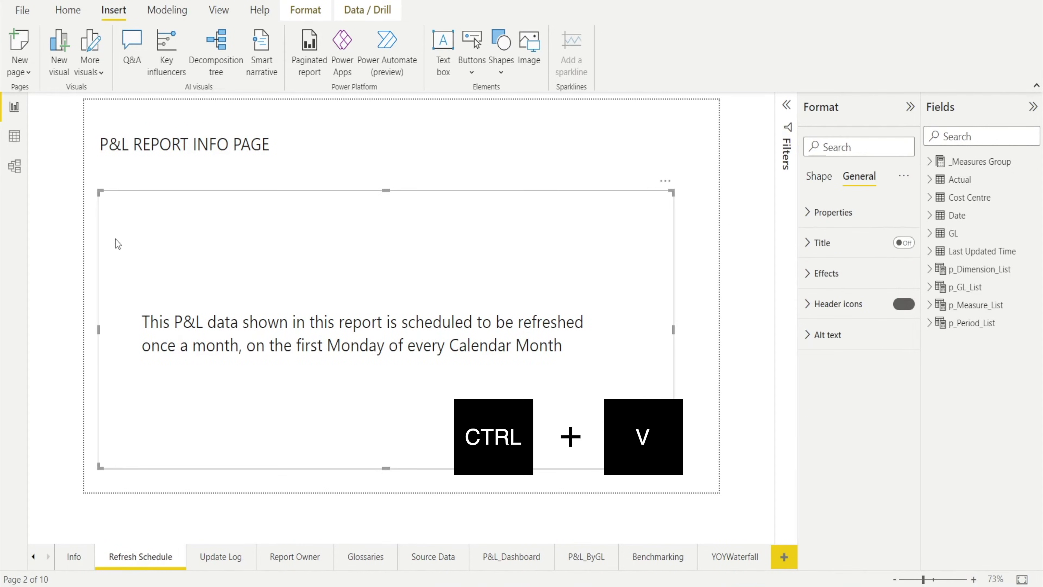
- Check the boxes on Update Log, Report Owner, Glossaries and Source Data, then return to Info
click(216, 559)
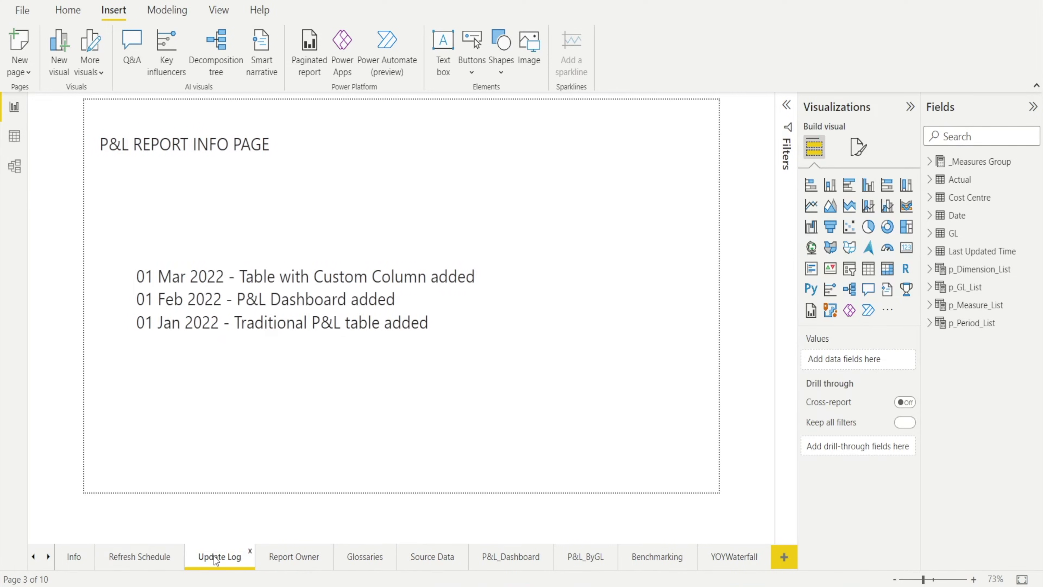
click(184, 449)
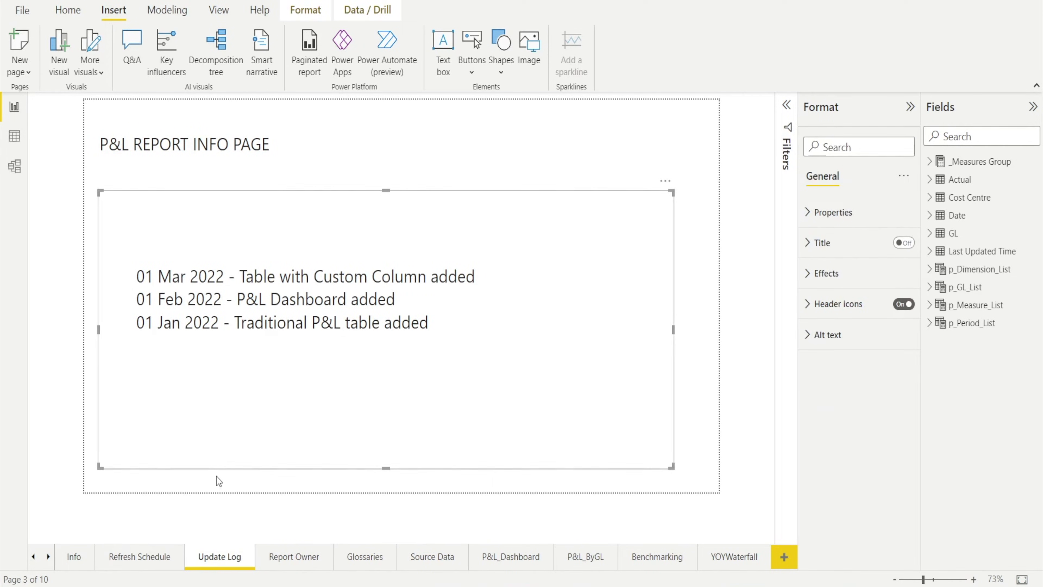
click(290, 556)
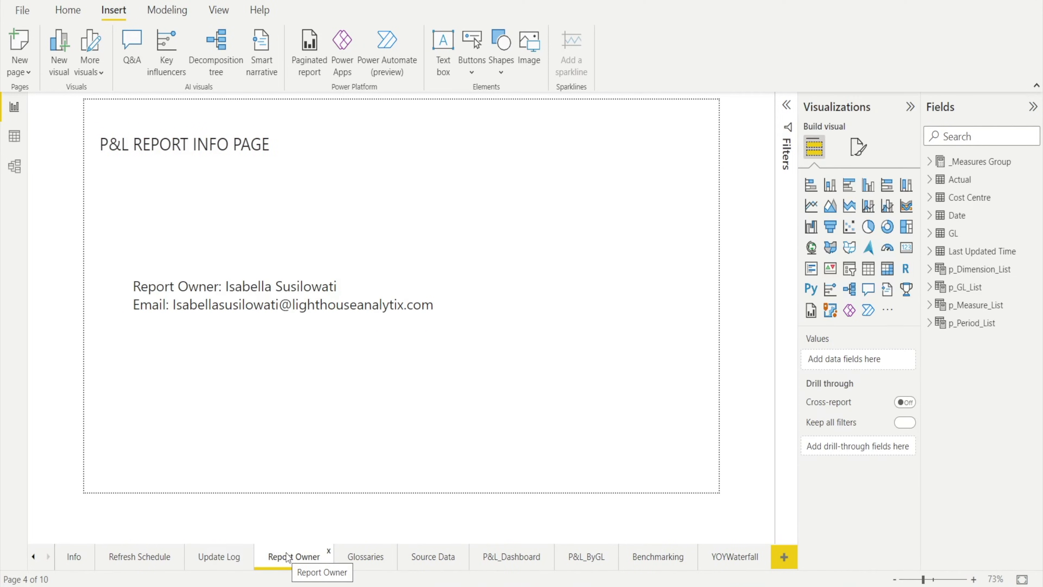
click(352, 565)
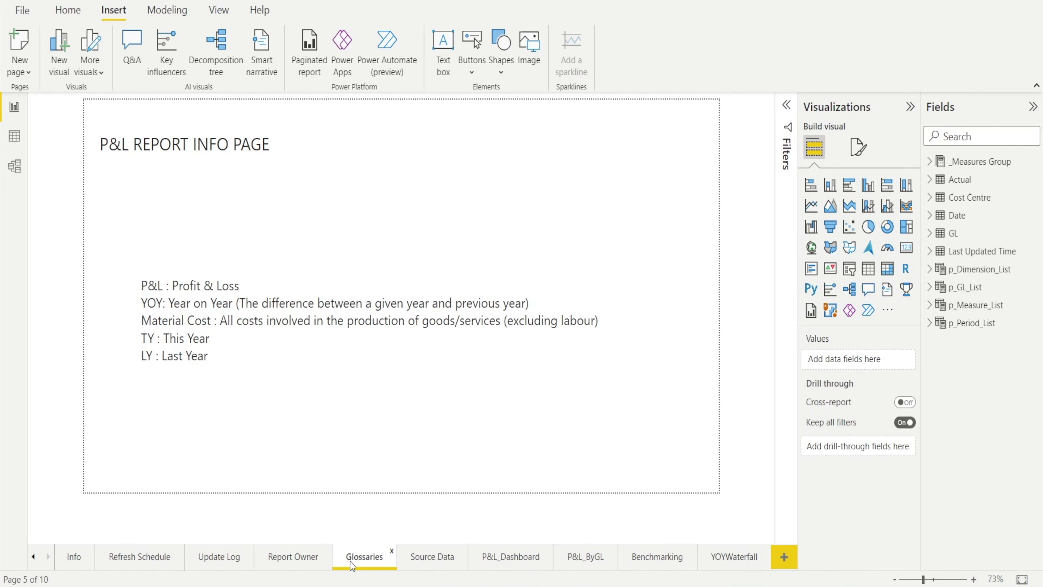
click(404, 567)
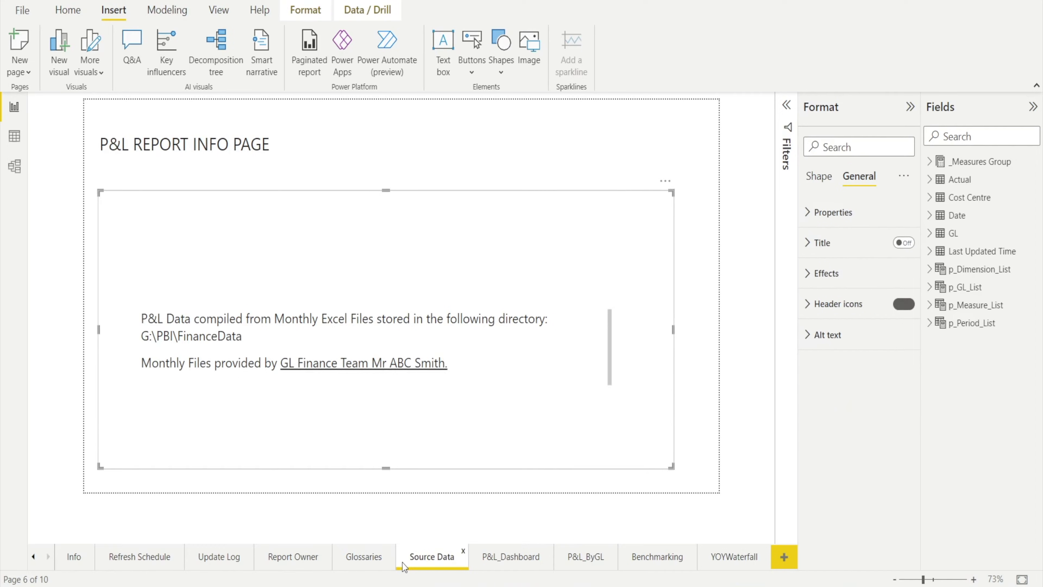
click(77, 562)
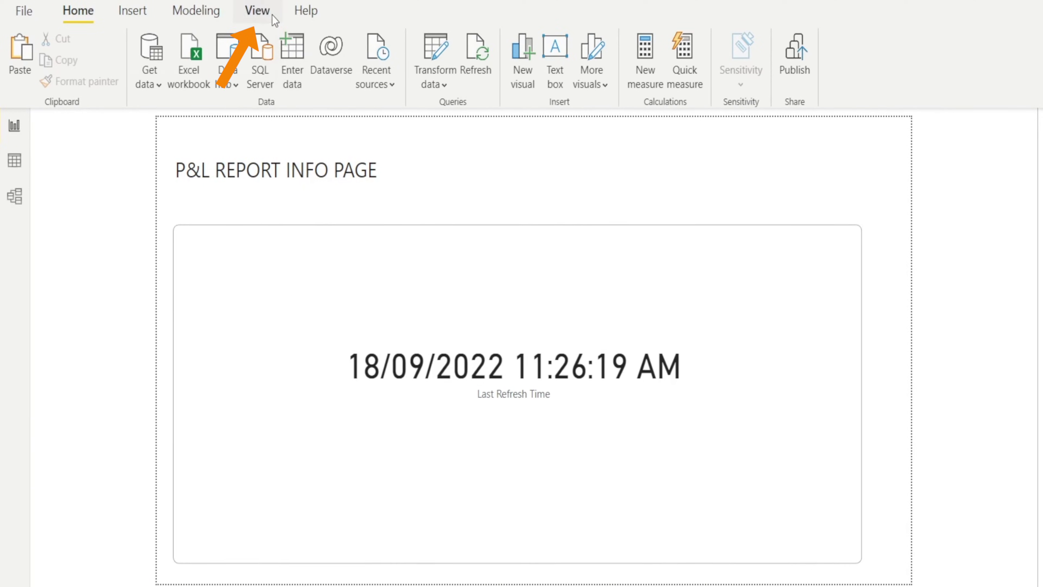
- Show the Bookmarks pane from the View ribbon
click(269, 12)
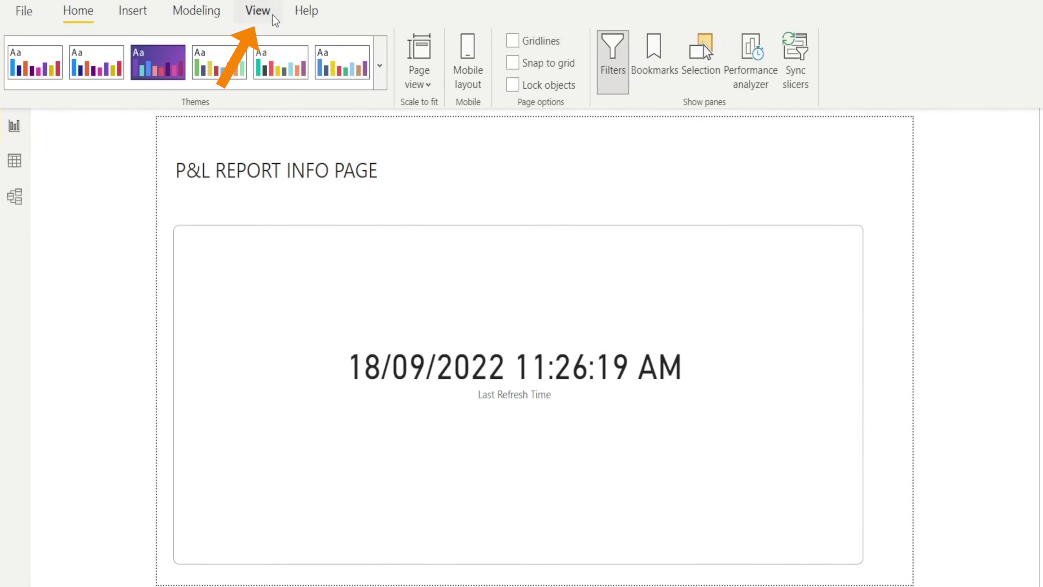
click(654, 60)
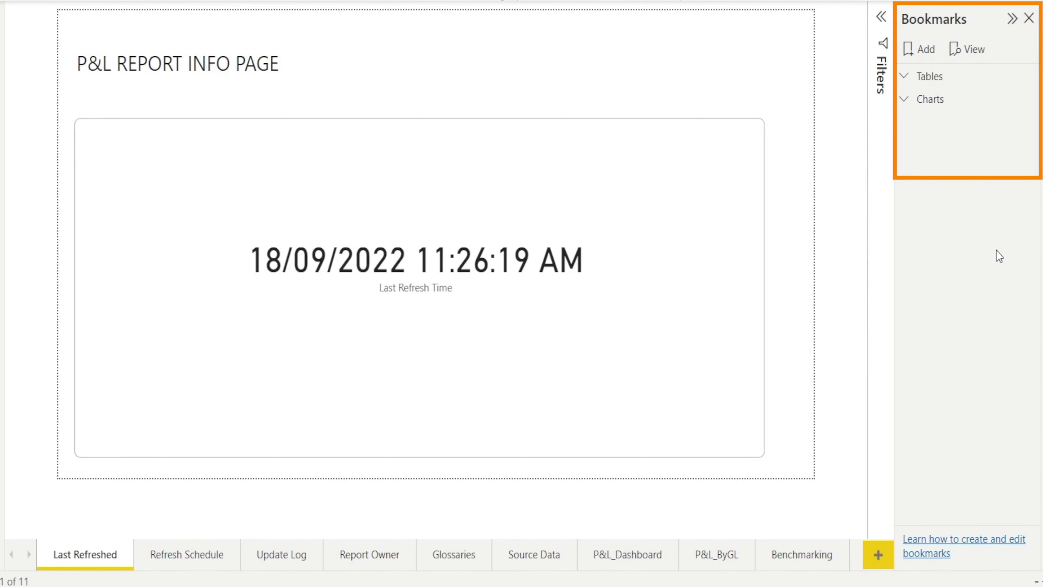
- Add a bookmark for the current page named Last Refreshed
click(921, 56)
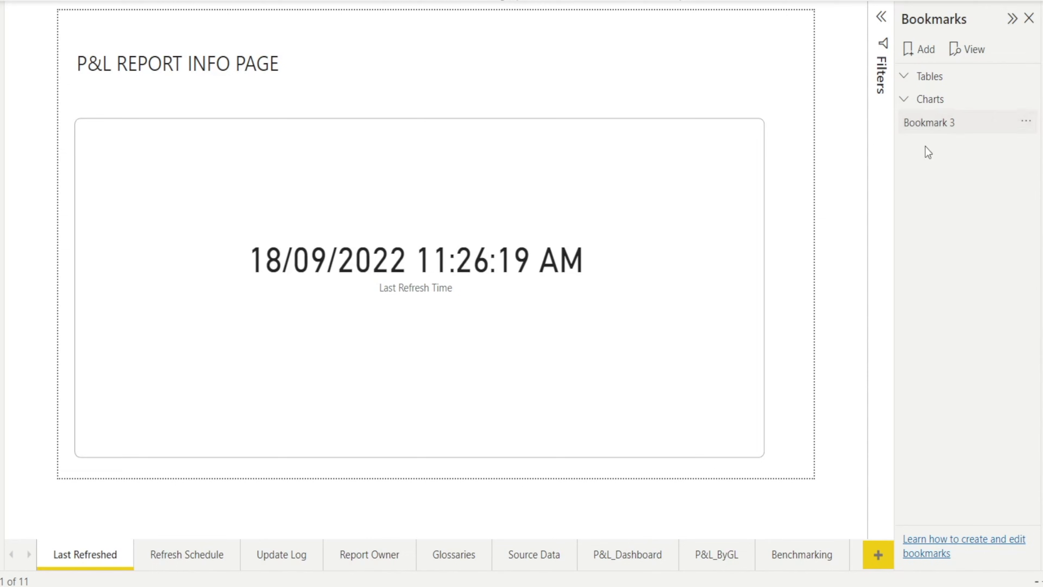
double_click(937, 128)
text(La)
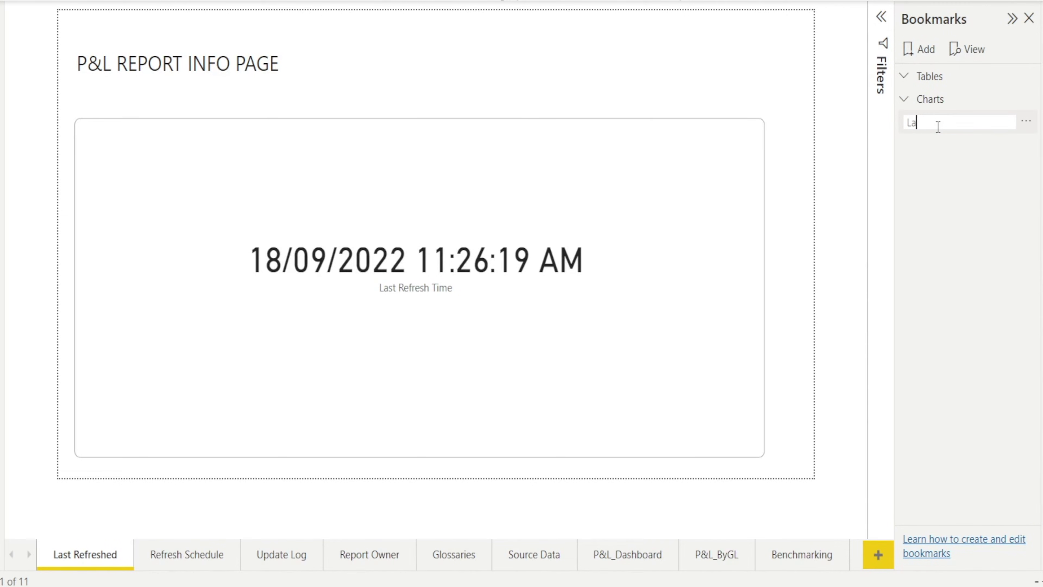
text(st Refreshed)
key(Return)
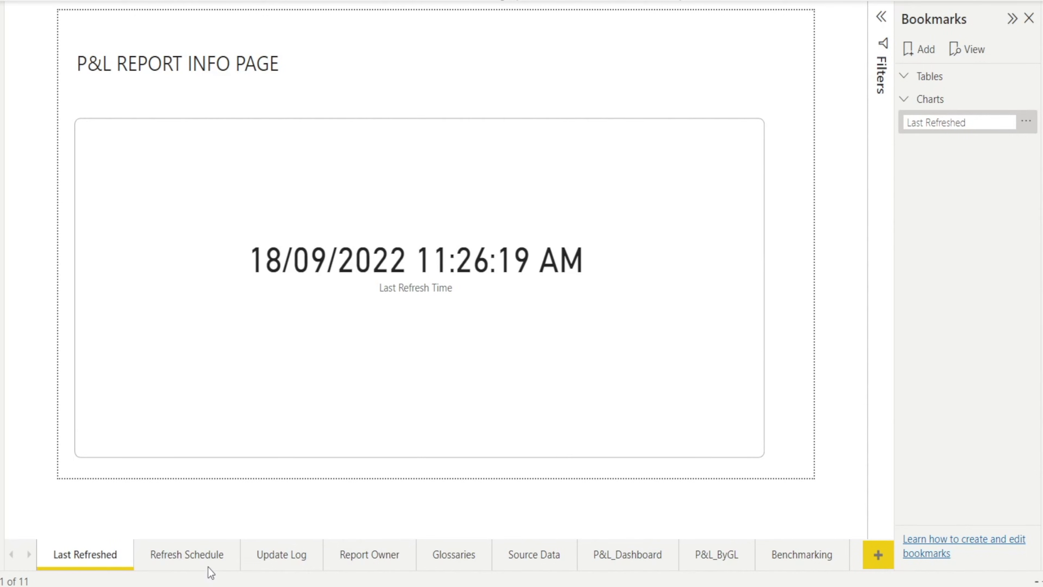
- Add a Refresh Schedule bookmark for that page, then test both bookmarks
click(194, 555)
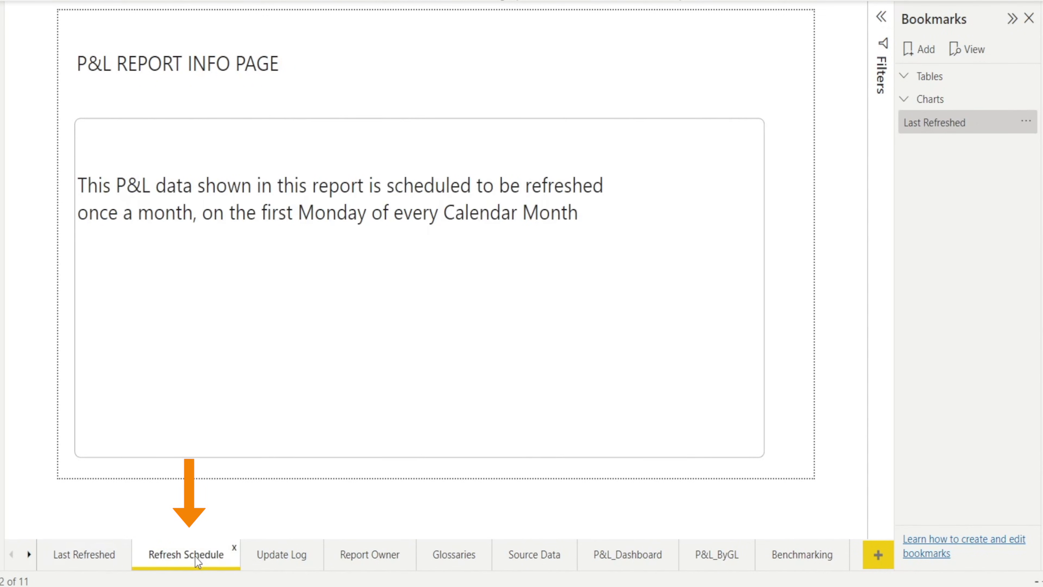
click(921, 51)
double_click(947, 147)
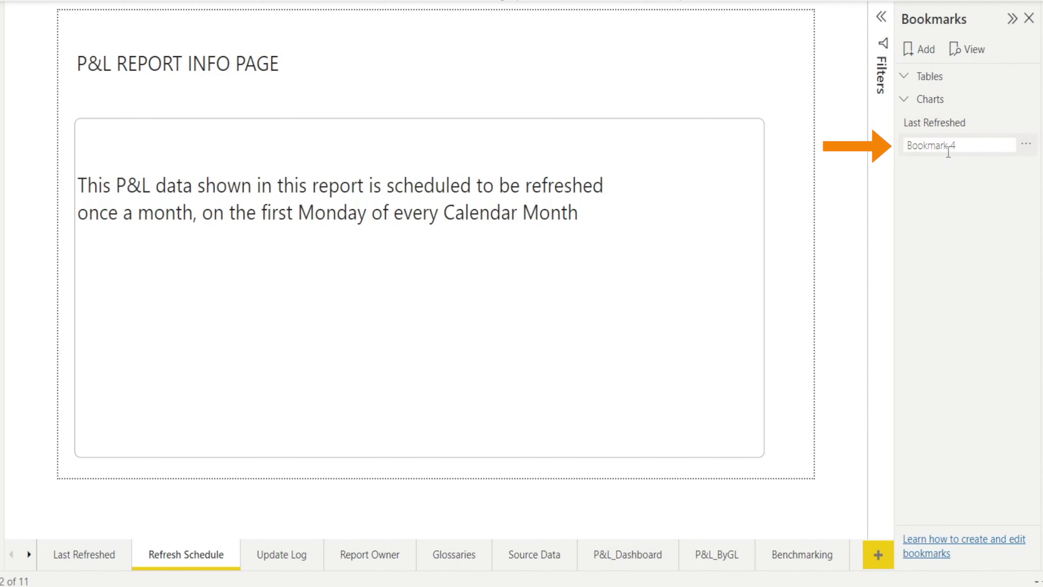
key(ctrl+a)
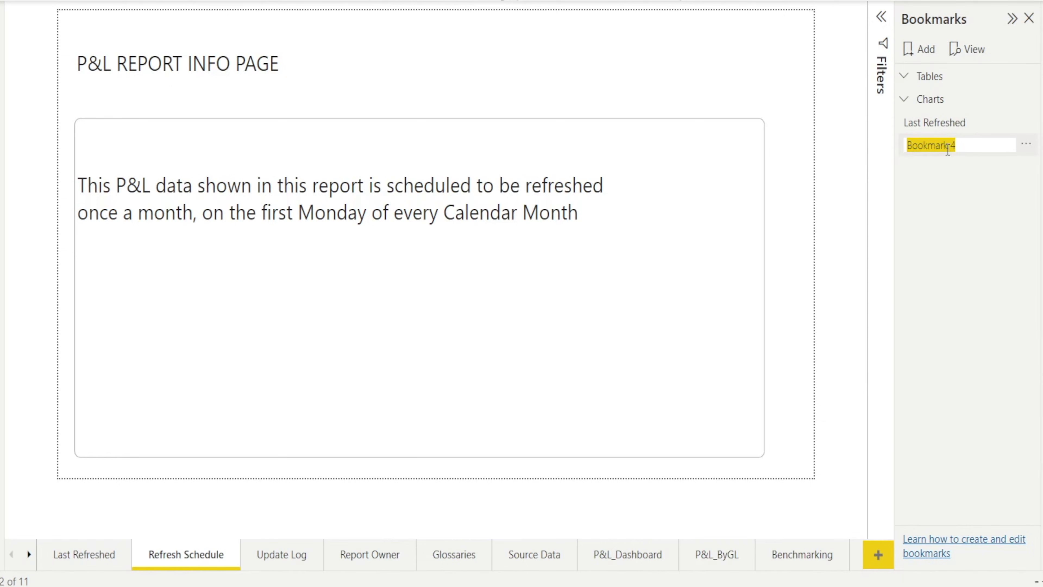
text(Refresh Schedule)
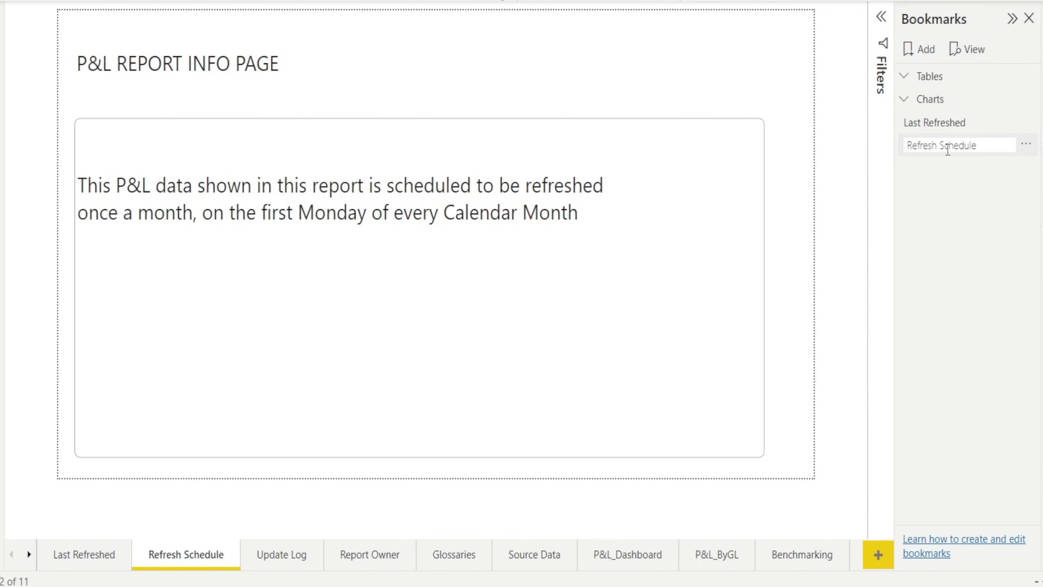
key(Return)
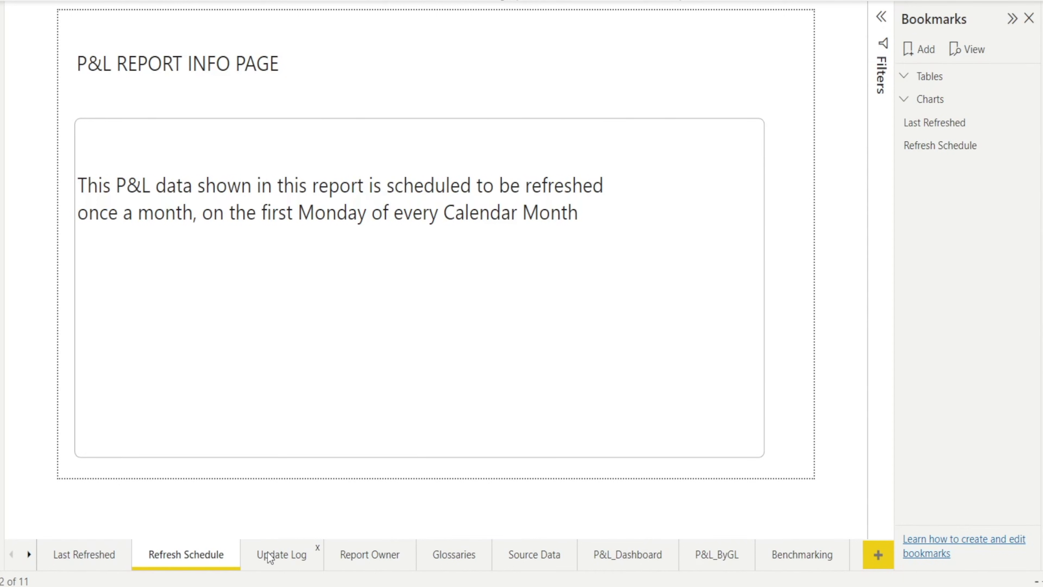
click(944, 131)
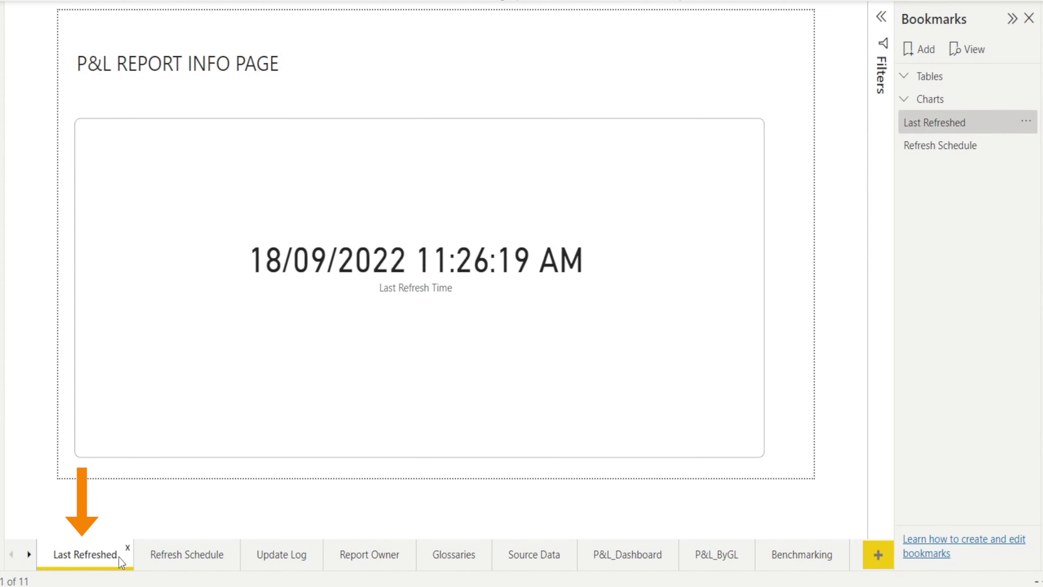
click(938, 151)
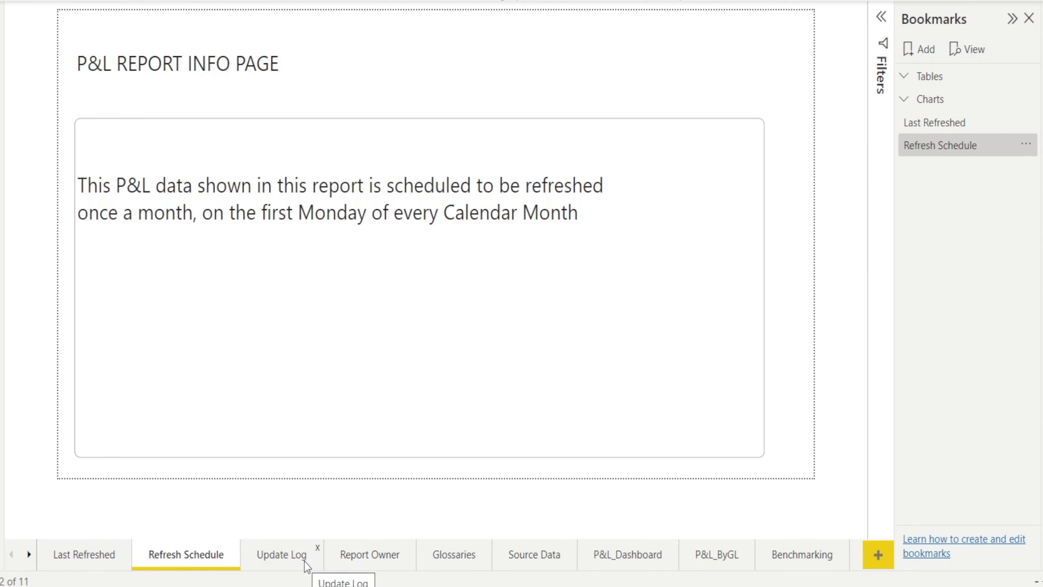
- Add bookmarks named Update Log and Report Owner for their pages
click(288, 562)
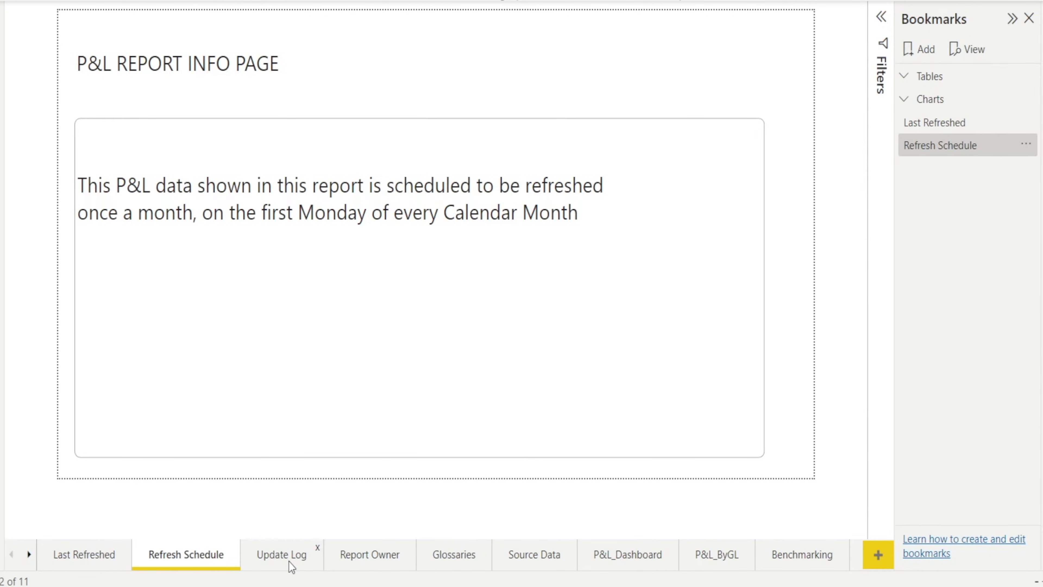
click(916, 51)
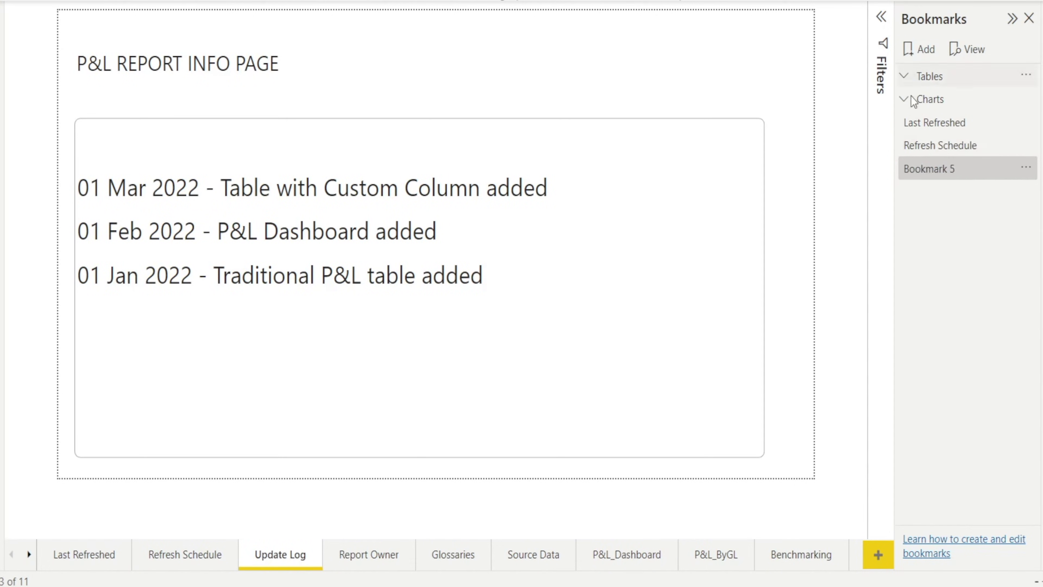
double_click(938, 173)
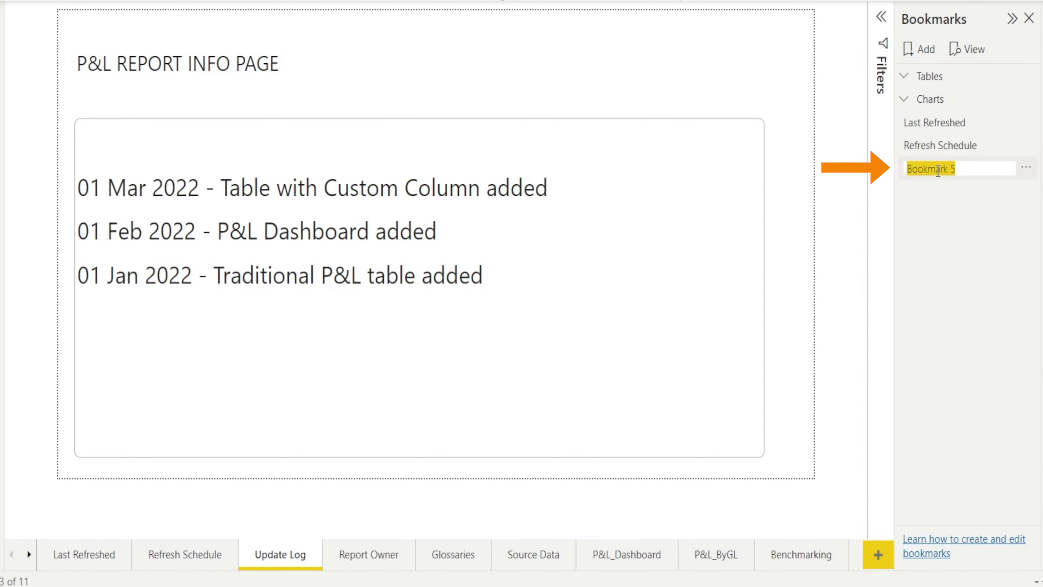
text(Update Log)
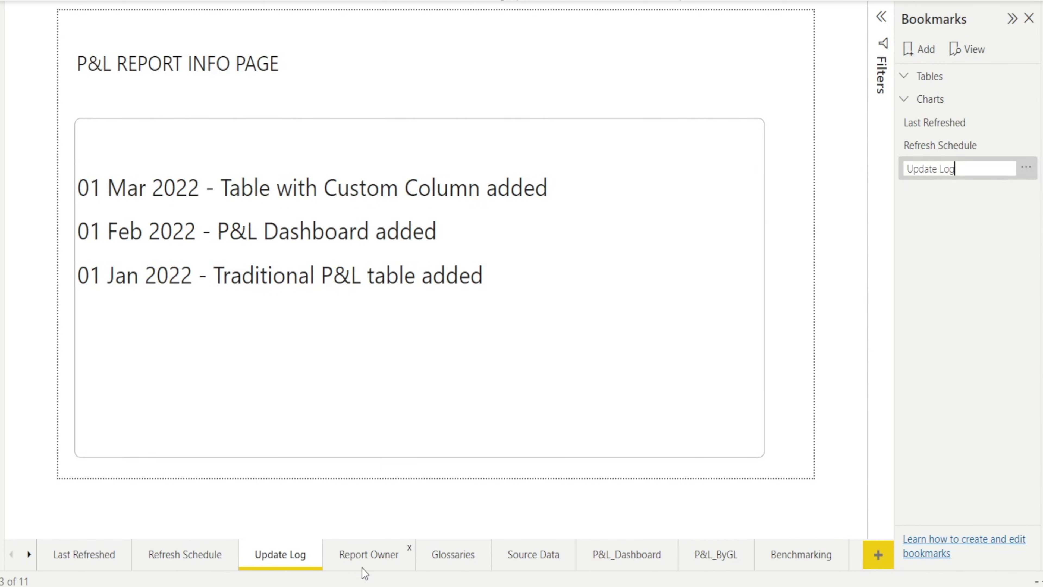
click(352, 559)
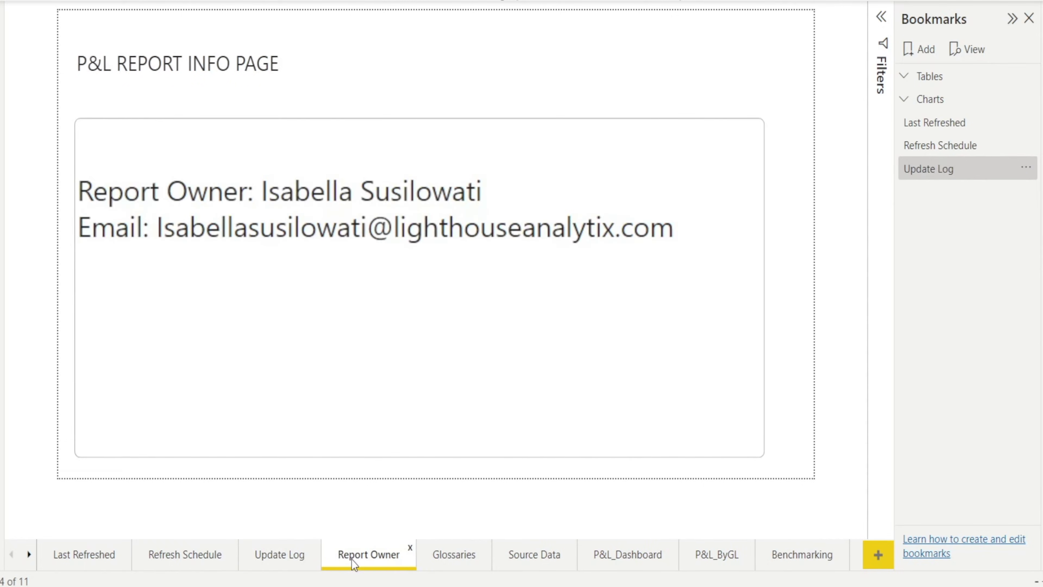
click(925, 49)
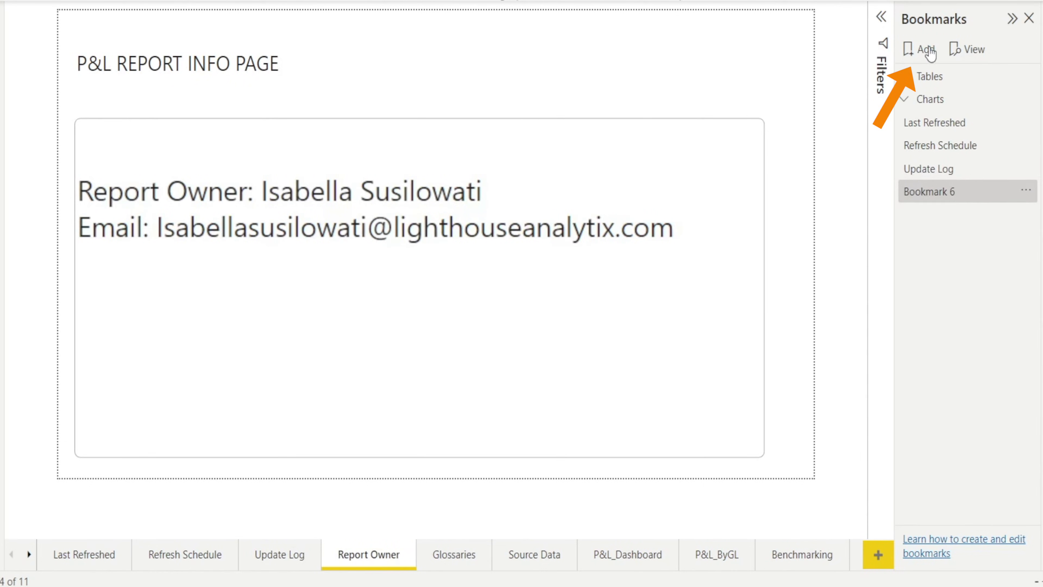
double_click(913, 192)
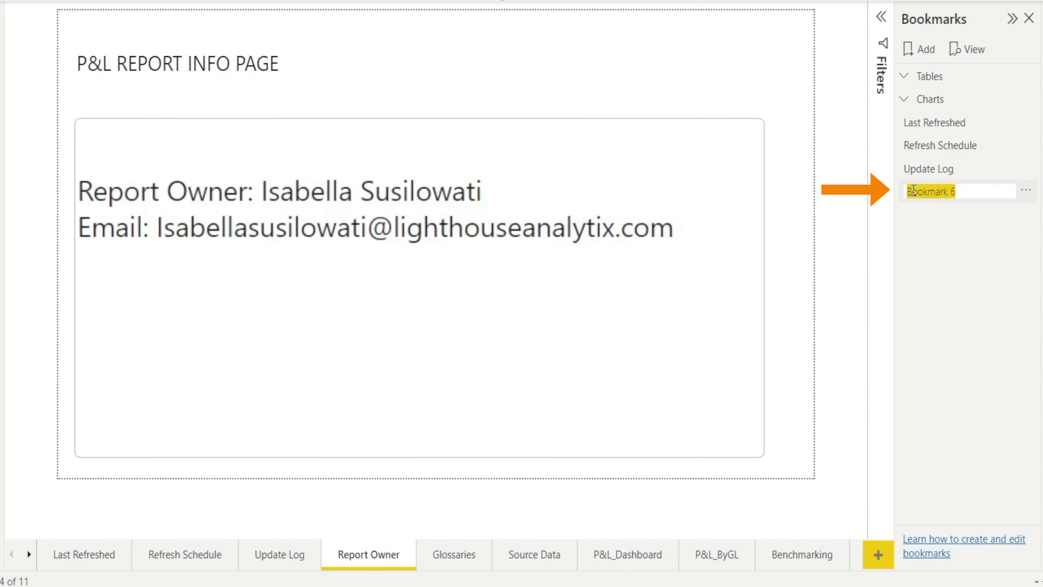
text(Report Owner)
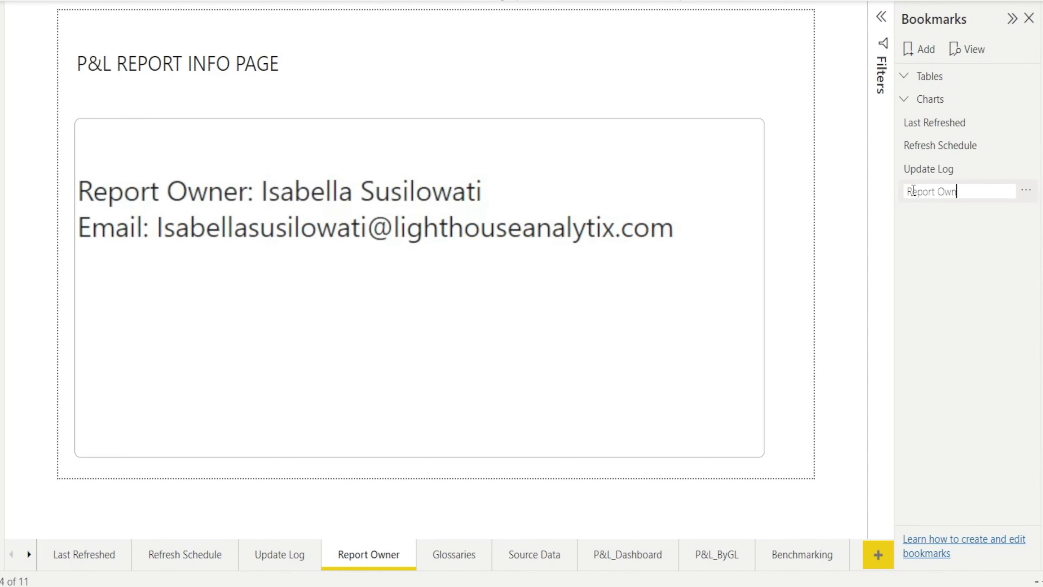
key(Return)
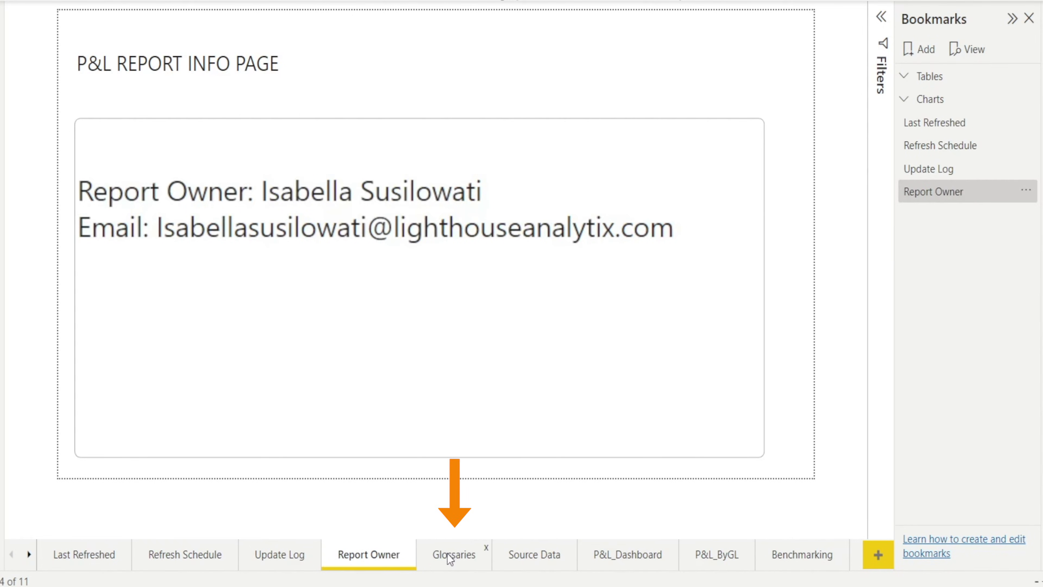
- Add bookmarks named Glossaries and Source Data for their pages
click(447, 553)
click(921, 53)
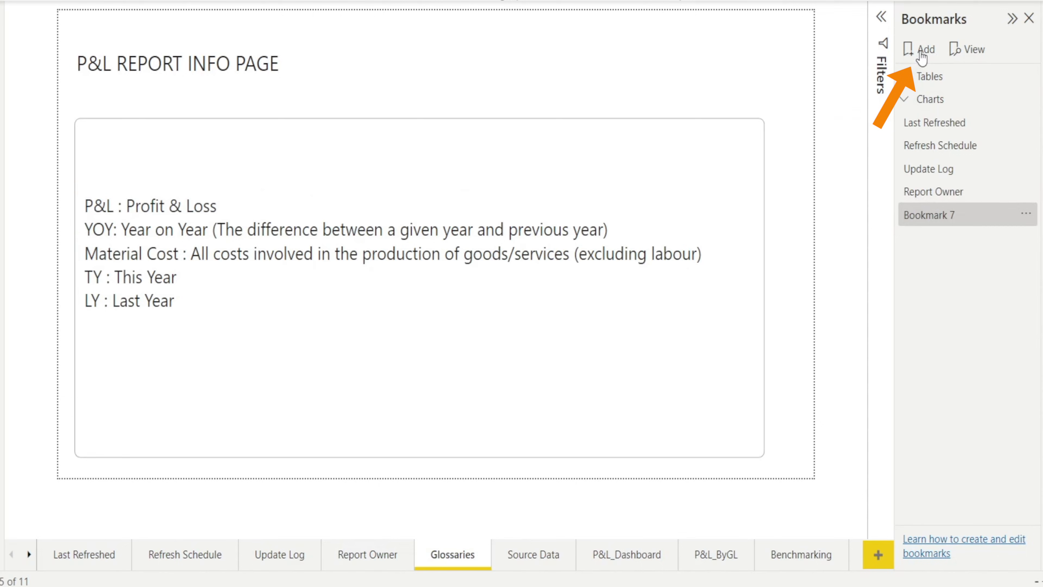
double_click(938, 213)
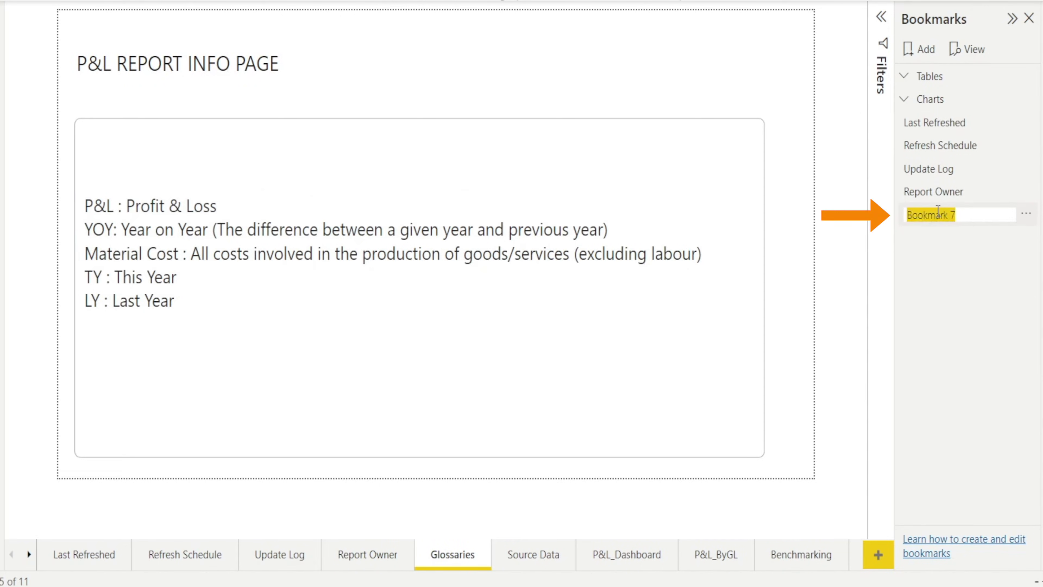
text(Glossaries)
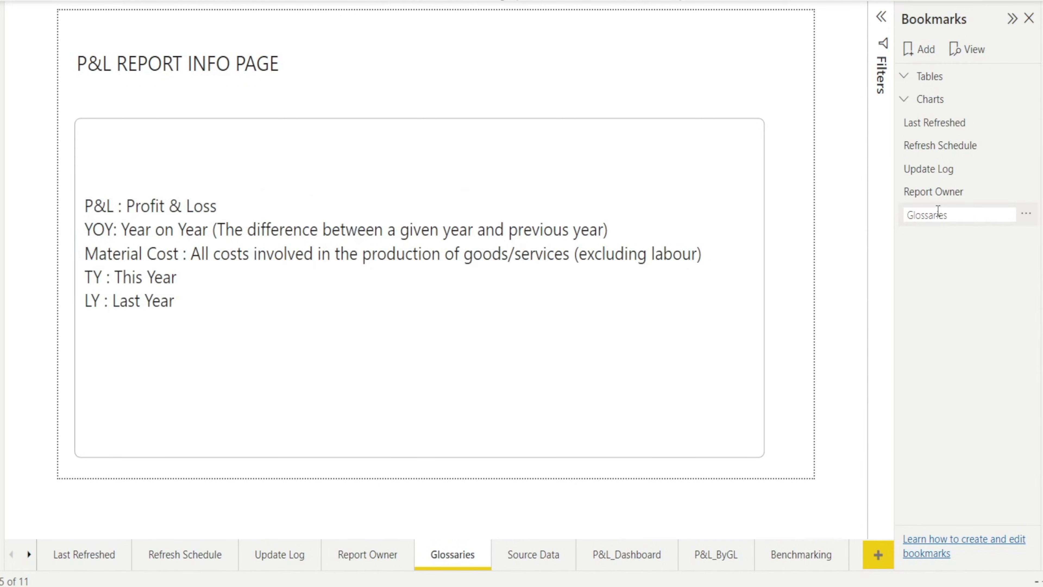
key(Return)
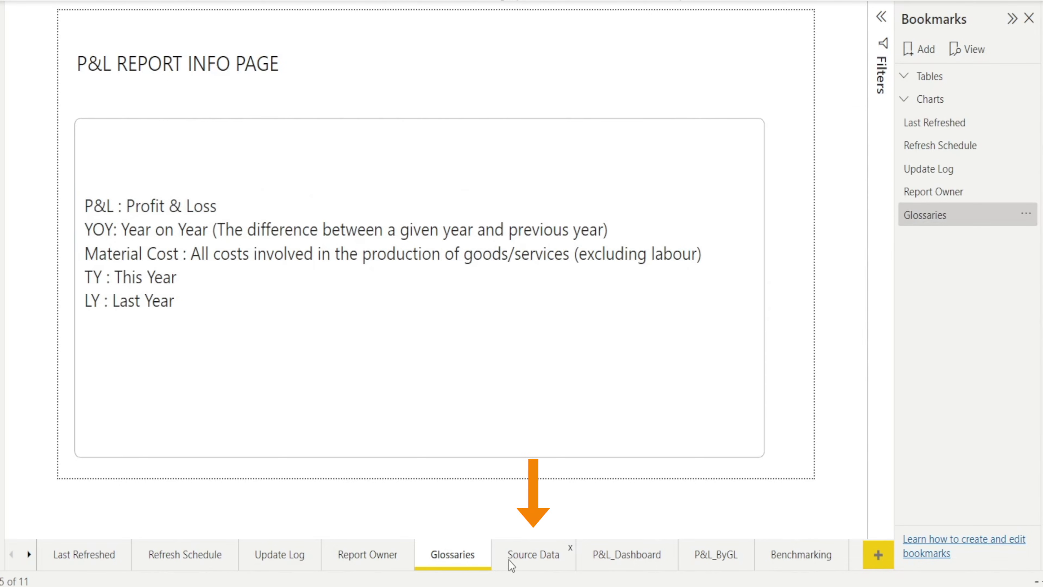
click(516, 556)
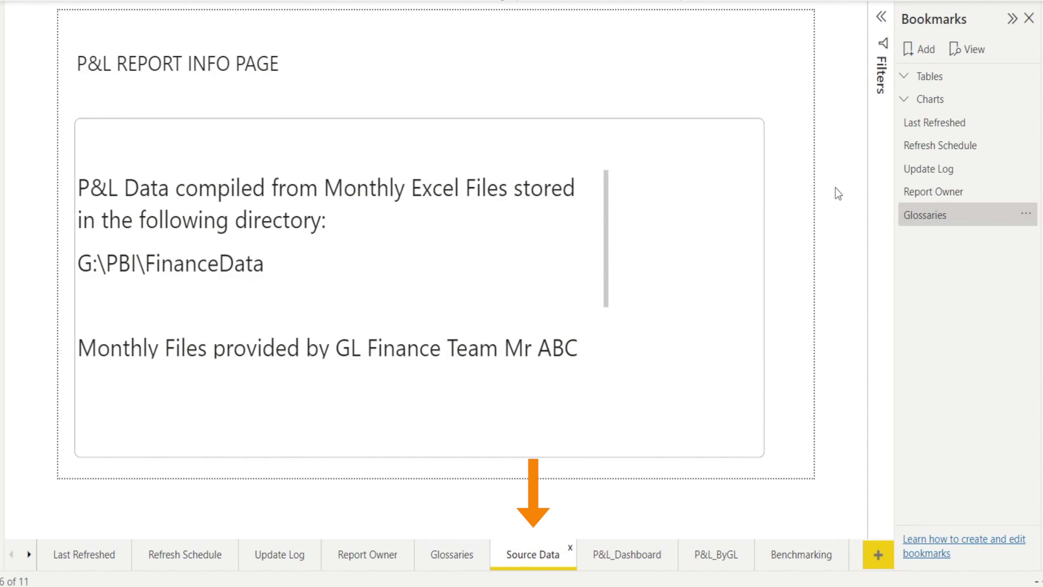
click(916, 51)
double_click(933, 238)
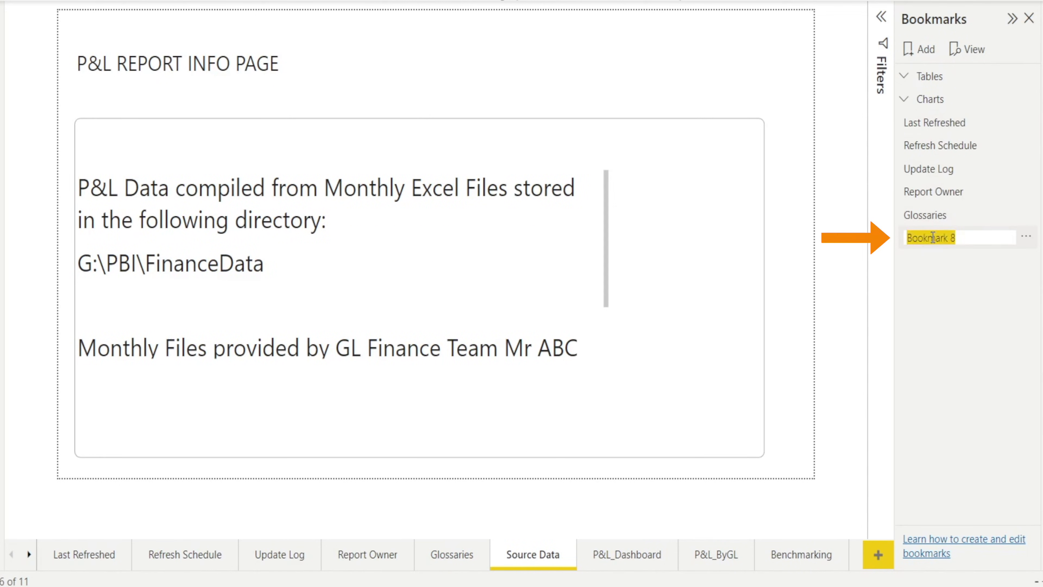
text(Source Data)
key(Return)
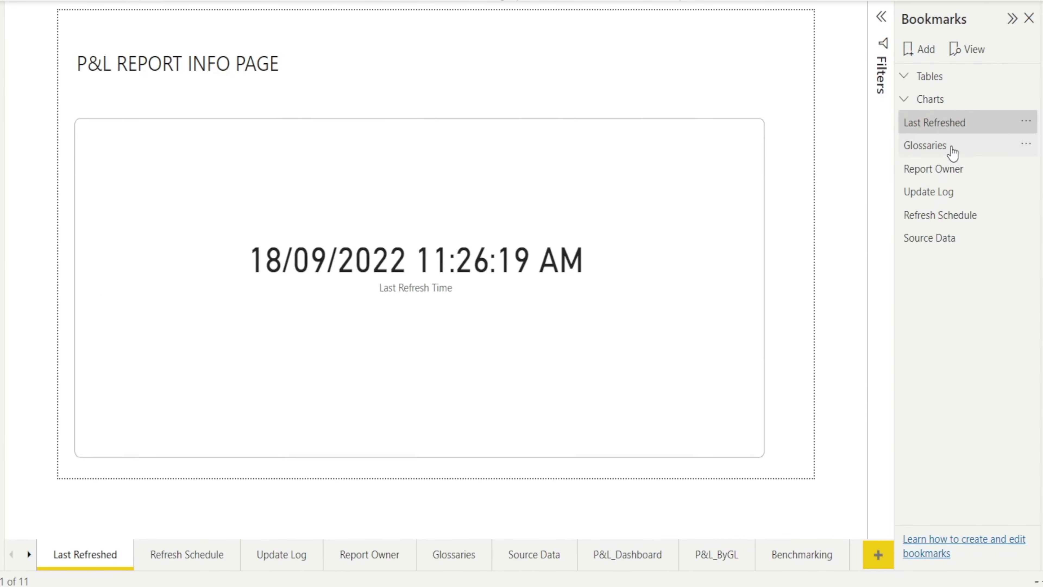
- Group the five info bookmarks into a bookmark group named INFO
shift+click(951, 149)
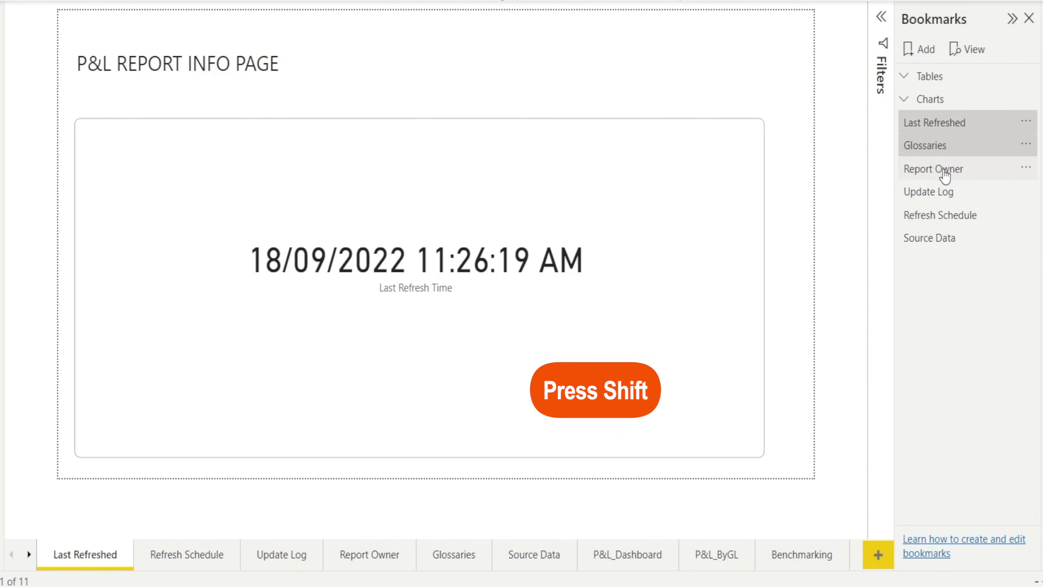
shift+click(943, 170)
shift+click(946, 197)
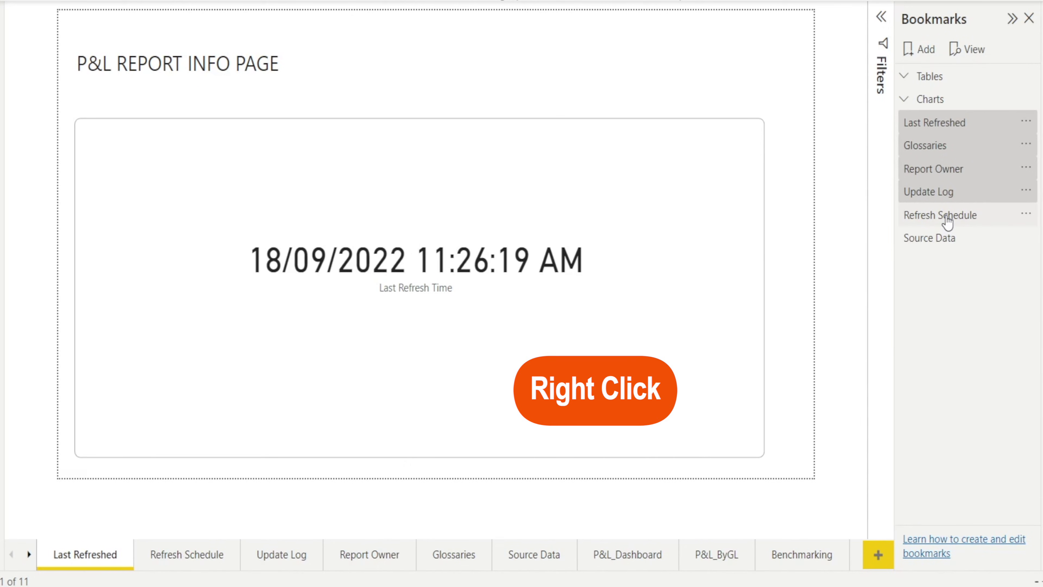
right_click(947, 222)
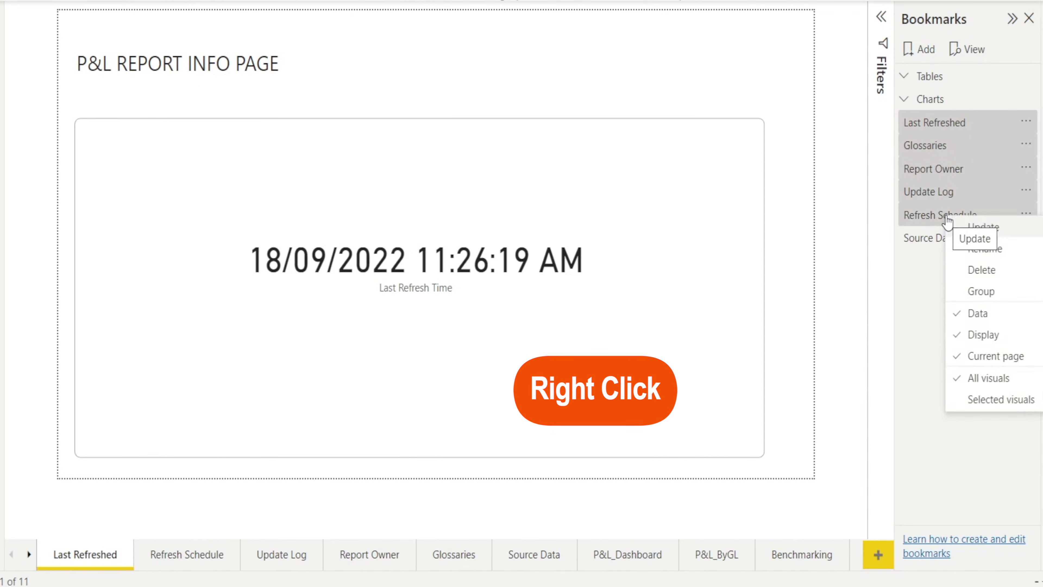
click(985, 297)
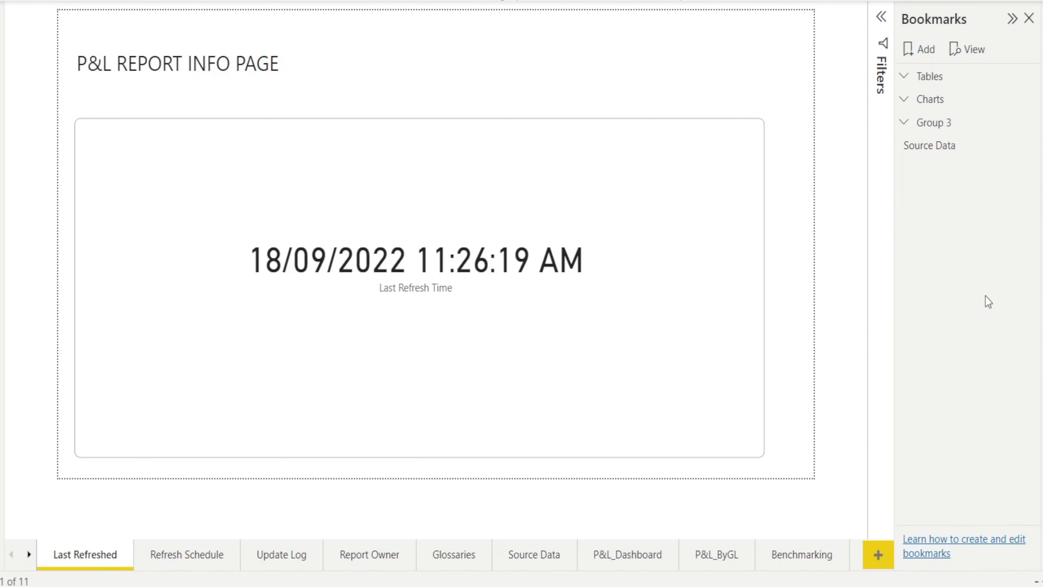
double_click(945, 125)
text(INFO)
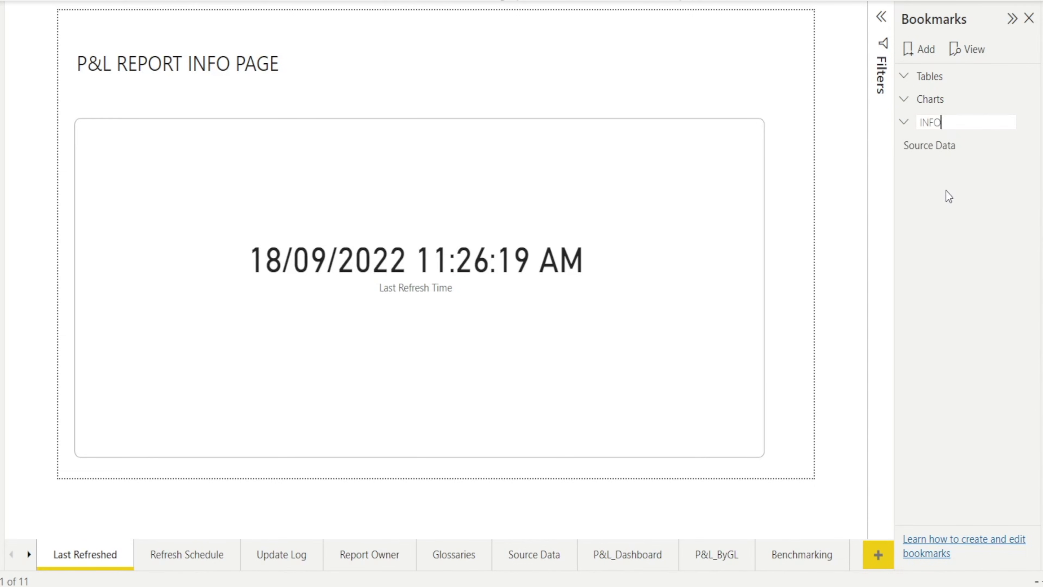
key(Return)
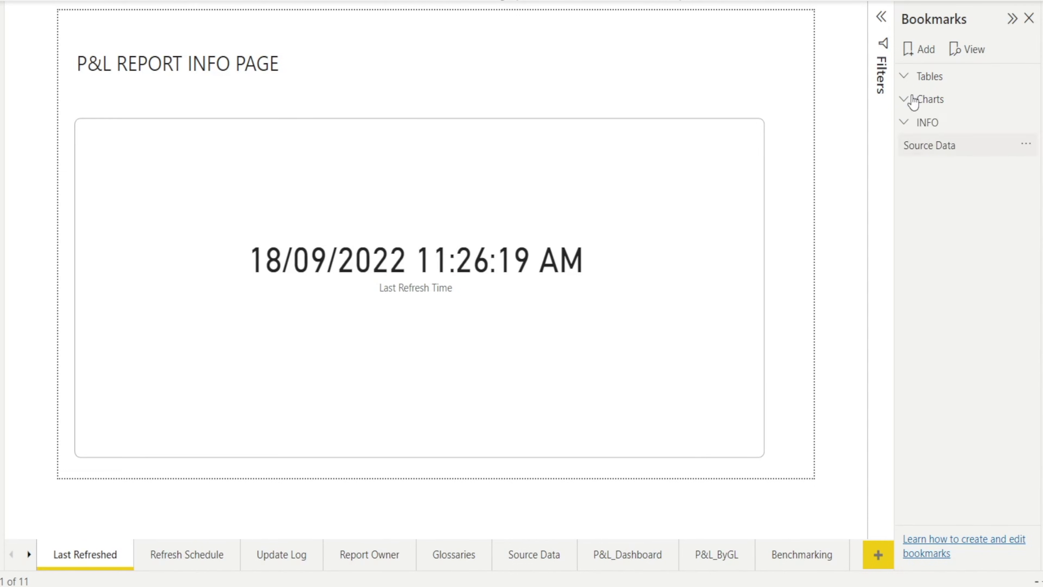
- Check the INFO group's bookmarks and drag Source Data into it
click(906, 124)
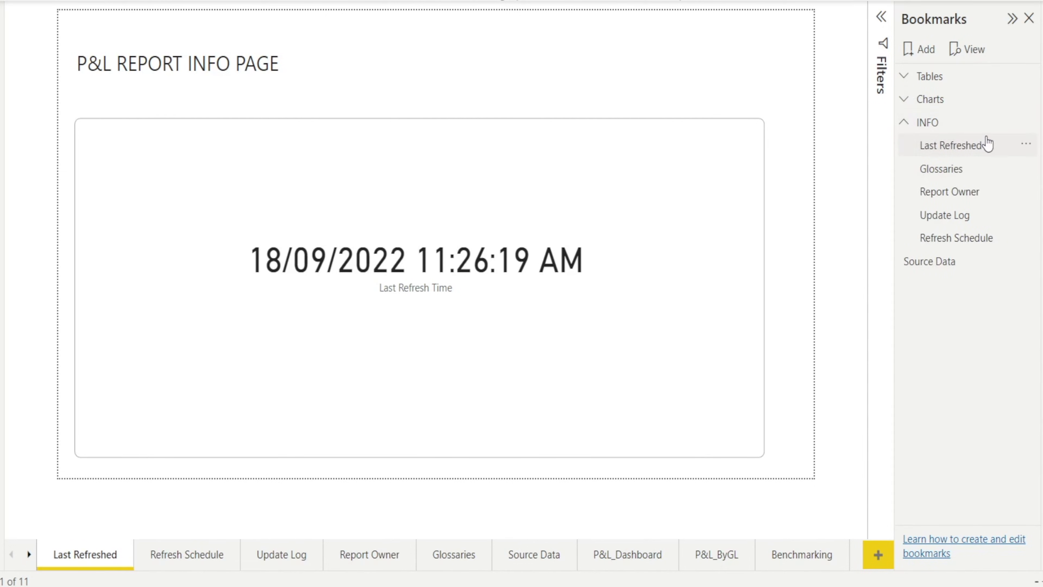
click(951, 144)
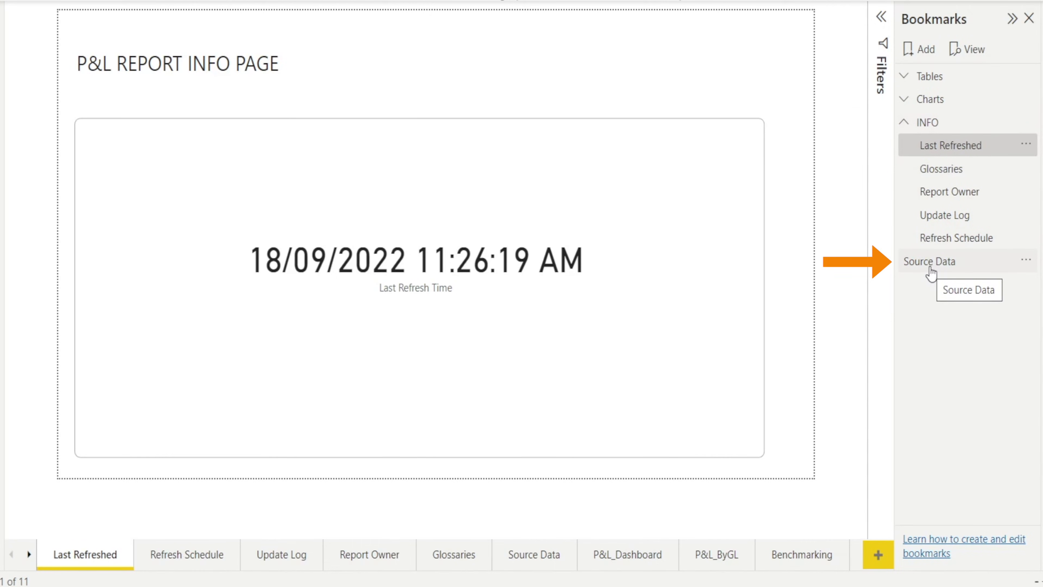
click(905, 123)
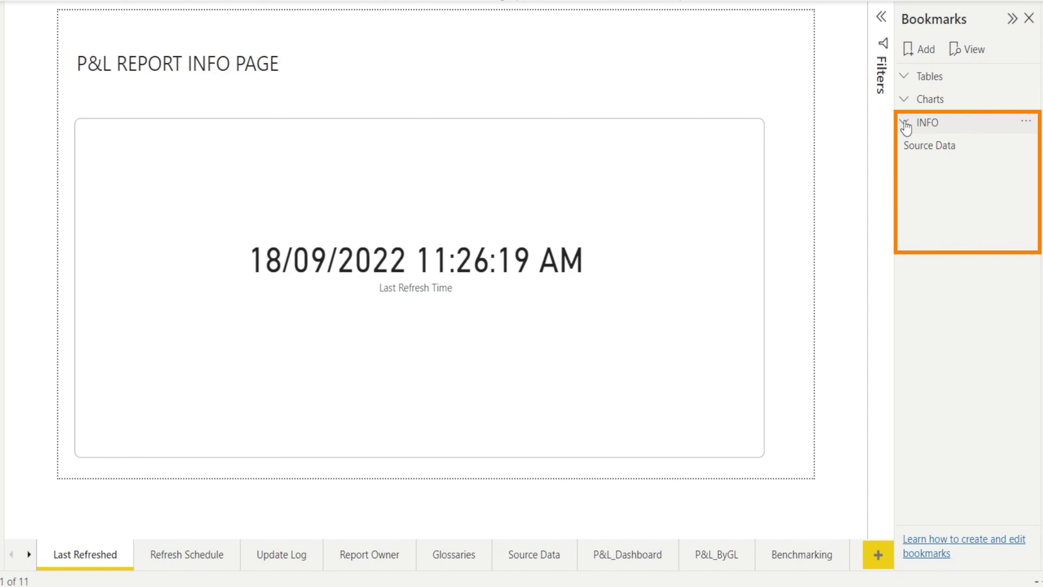
click(905, 122)
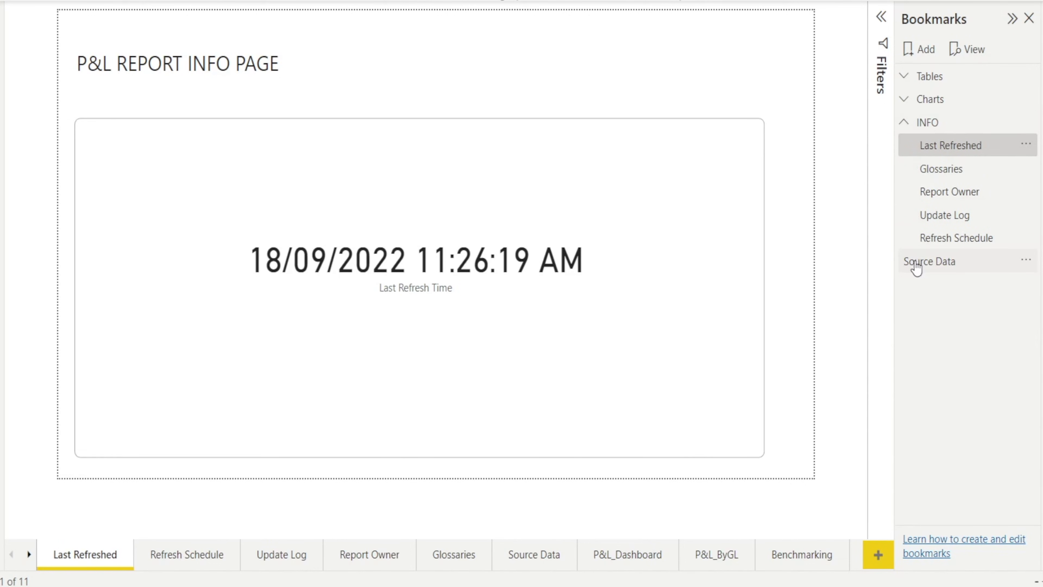
drag(916, 268, 925, 248)
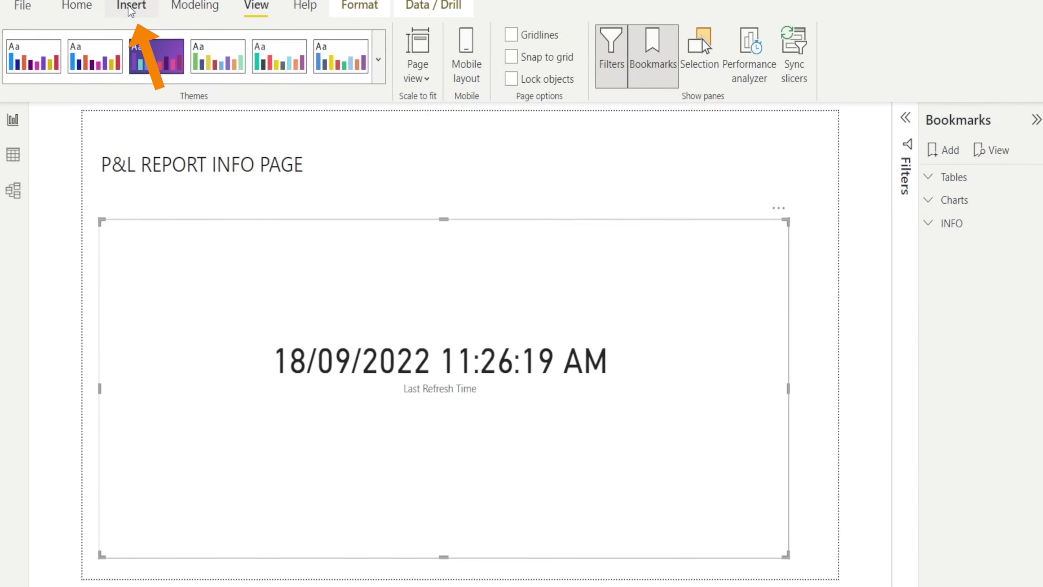
- Insert a bookmark navigator on the Info page and expand the Tables and Charts bookmark groups
click(132, 16)
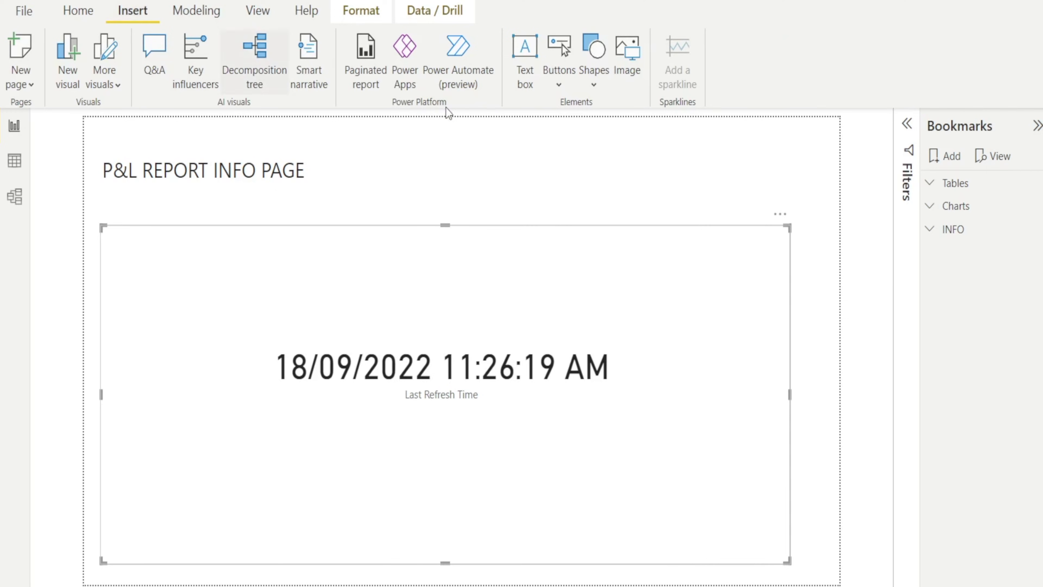
click(558, 85)
mouse_move(579, 376)
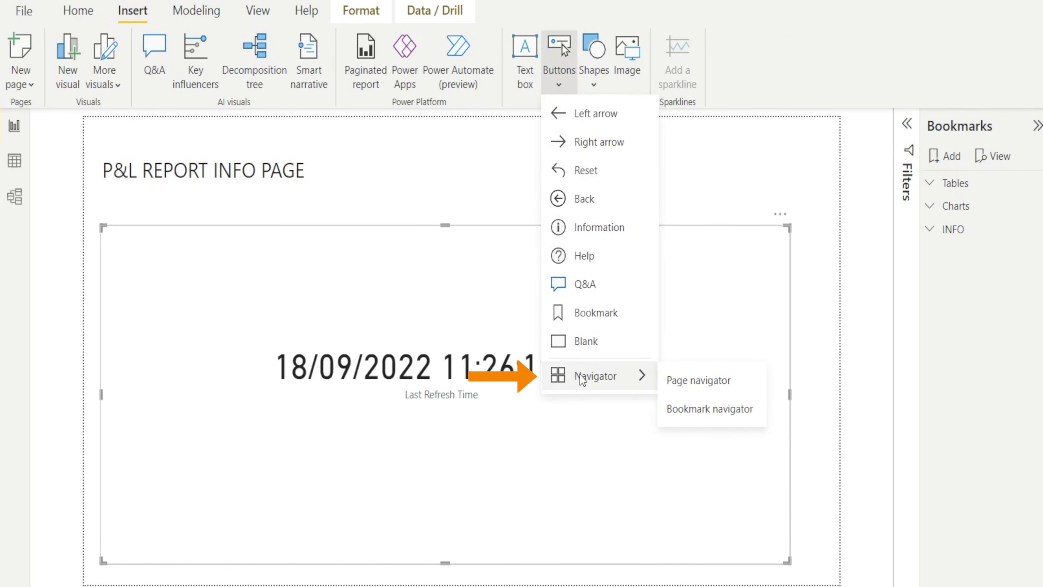
click(682, 408)
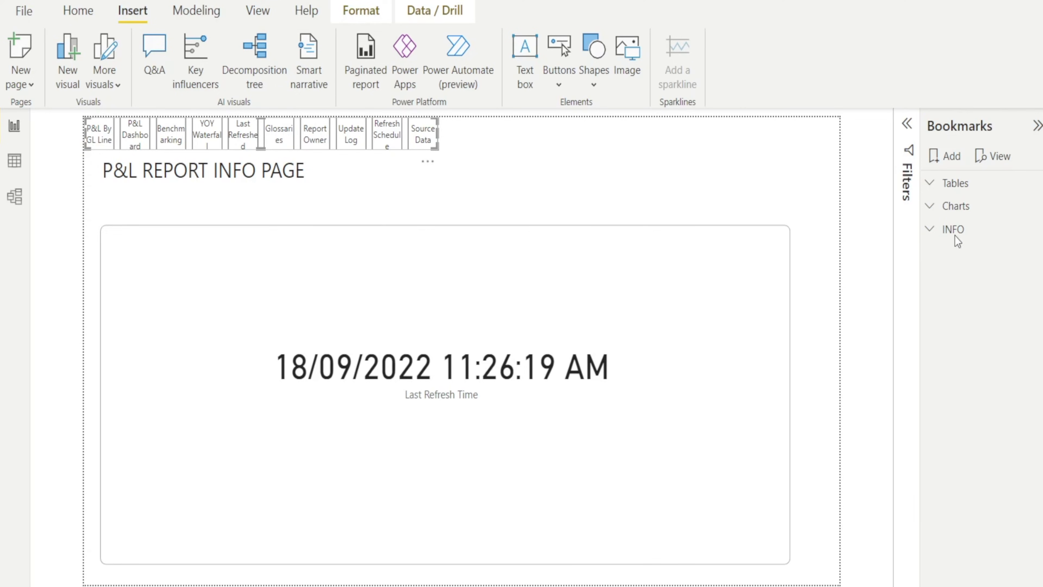
click(932, 186)
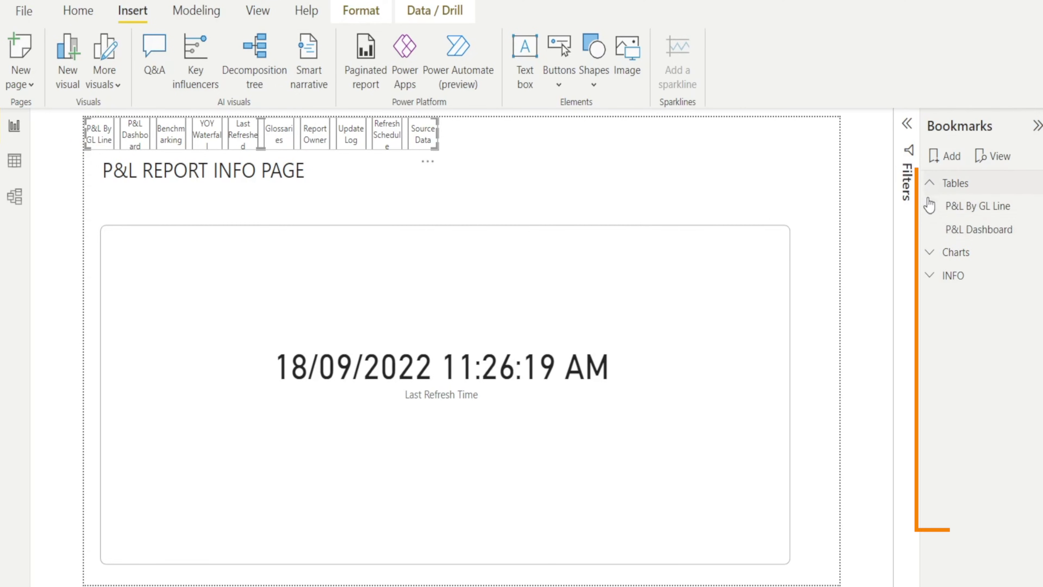
click(929, 253)
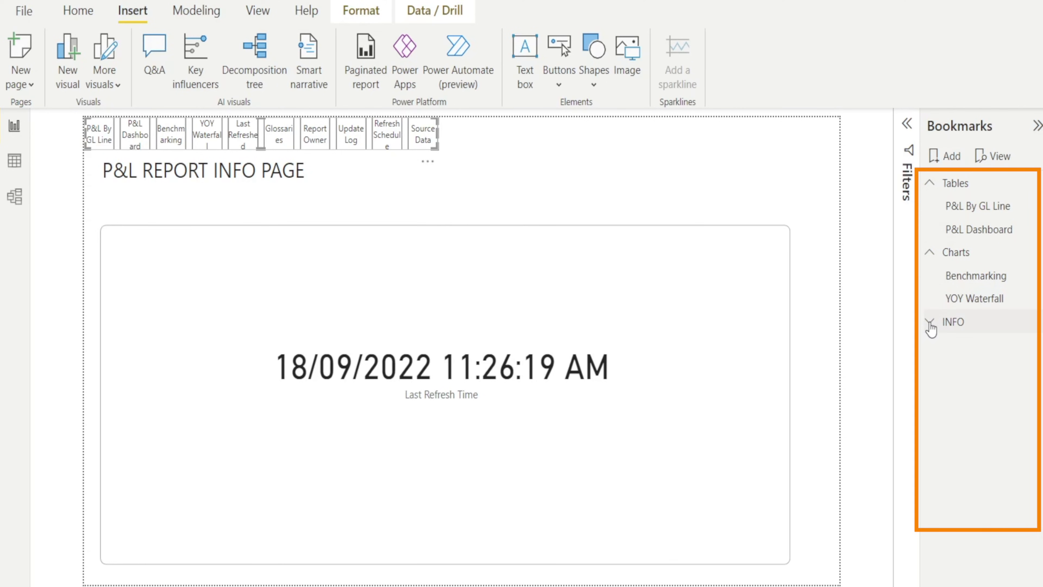
click(930, 324)
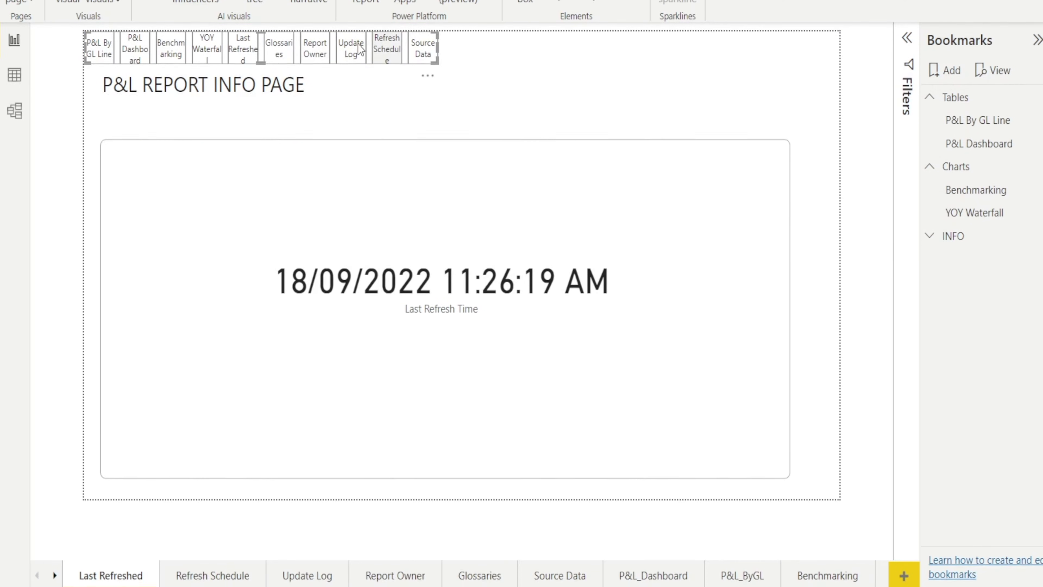
click(355, 25)
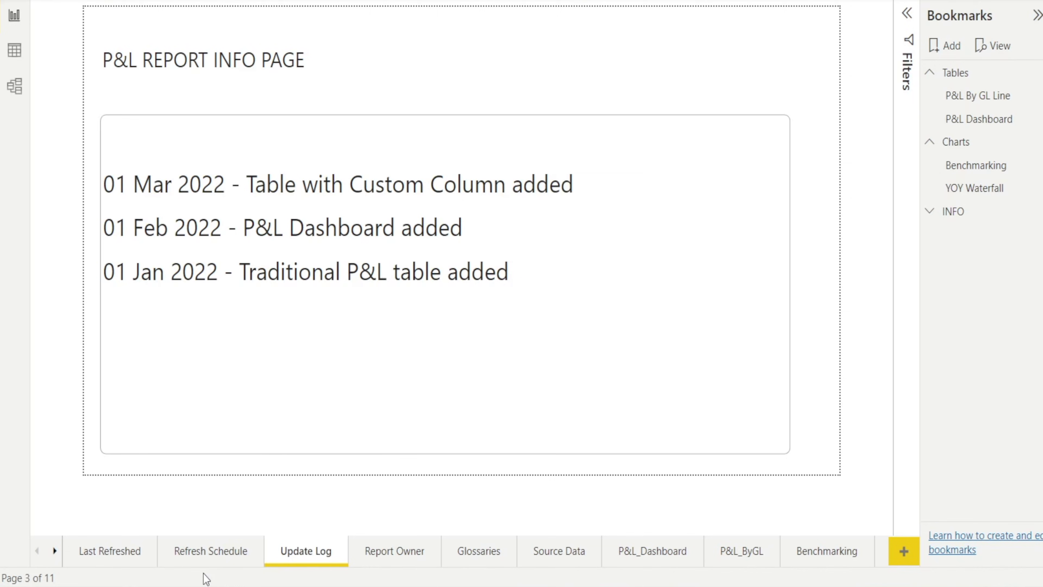
click(102, 551)
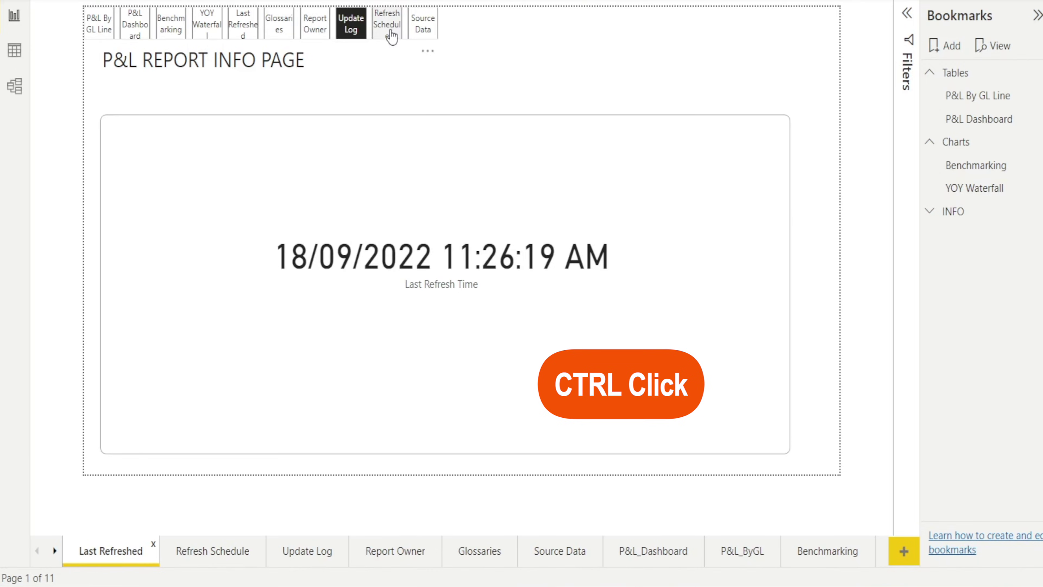
ctrl+click(391, 33)
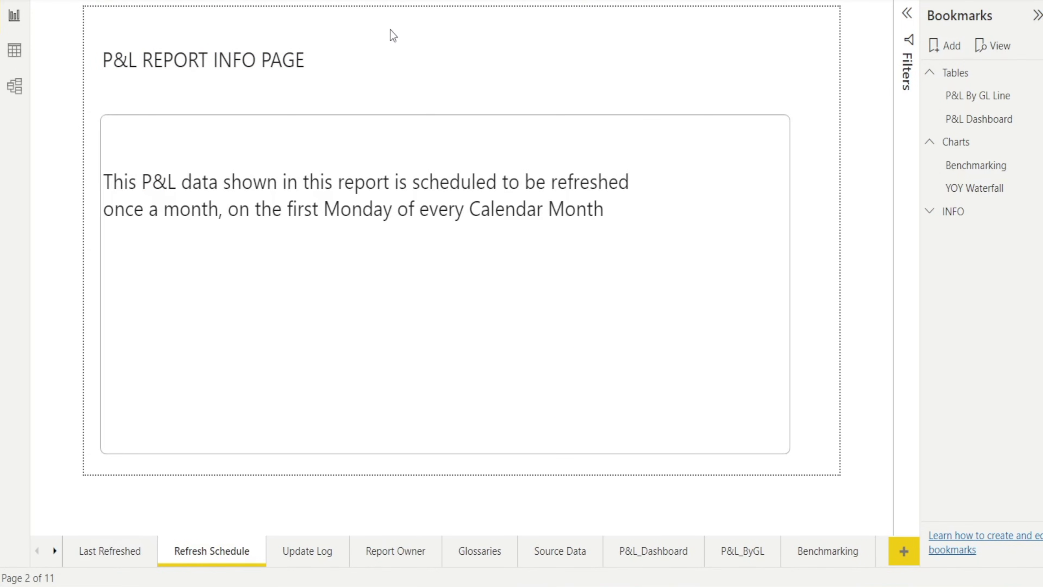
click(108, 557)
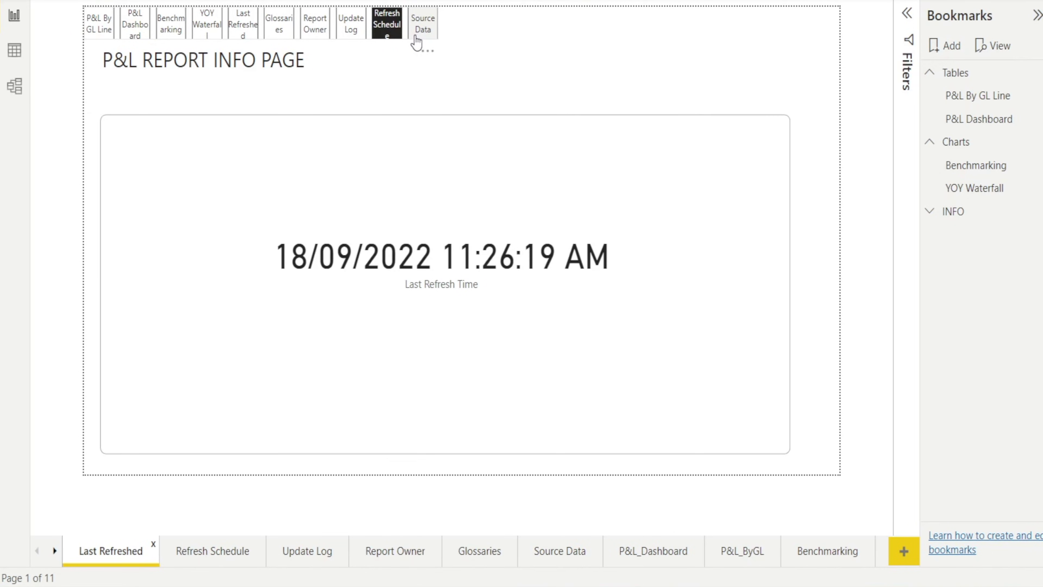
- Restrict the navigator to the INFO bookmark group and move it just below the page title
click(416, 41)
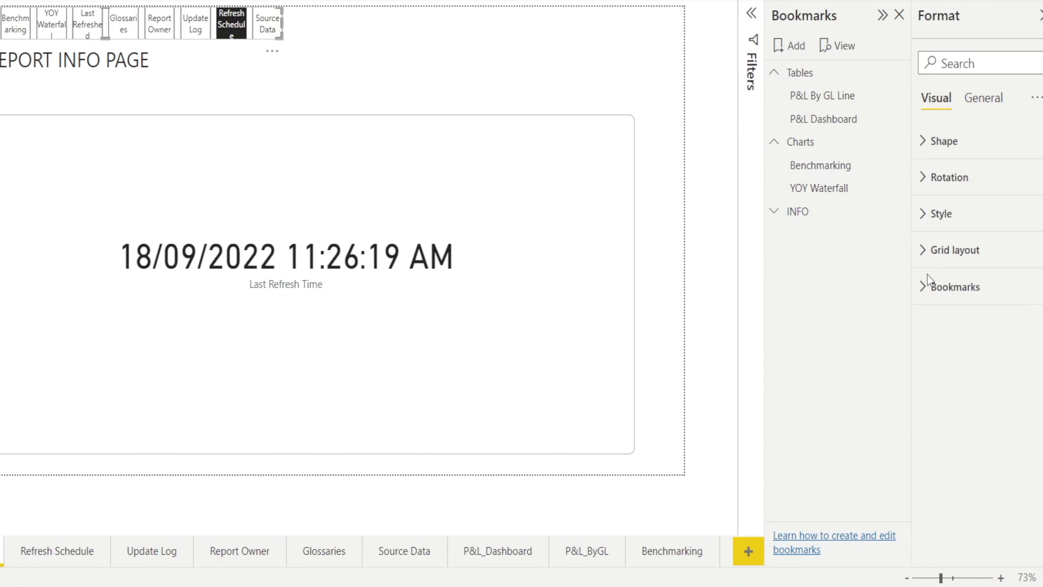
click(924, 293)
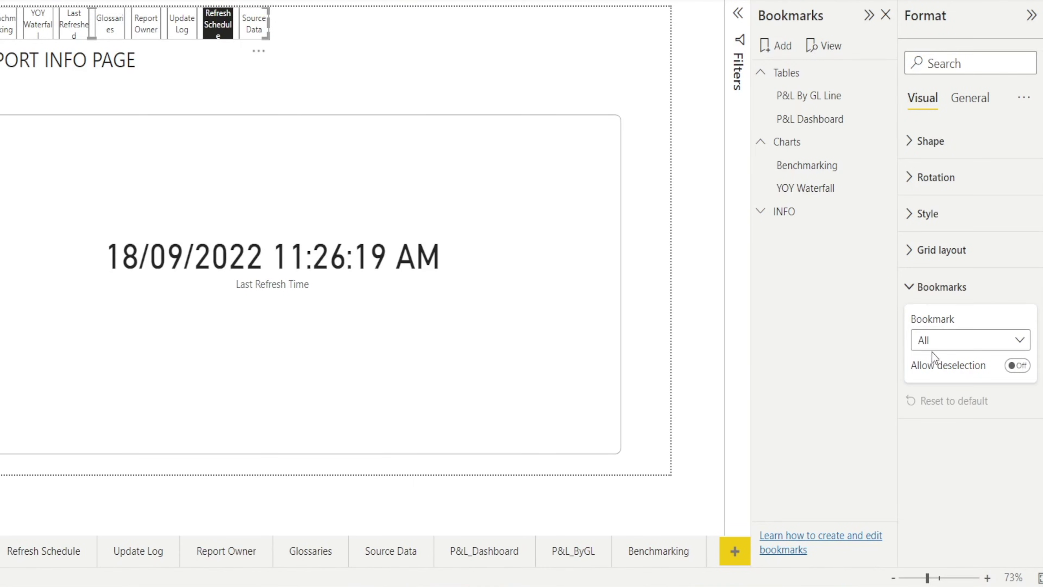
click(1020, 345)
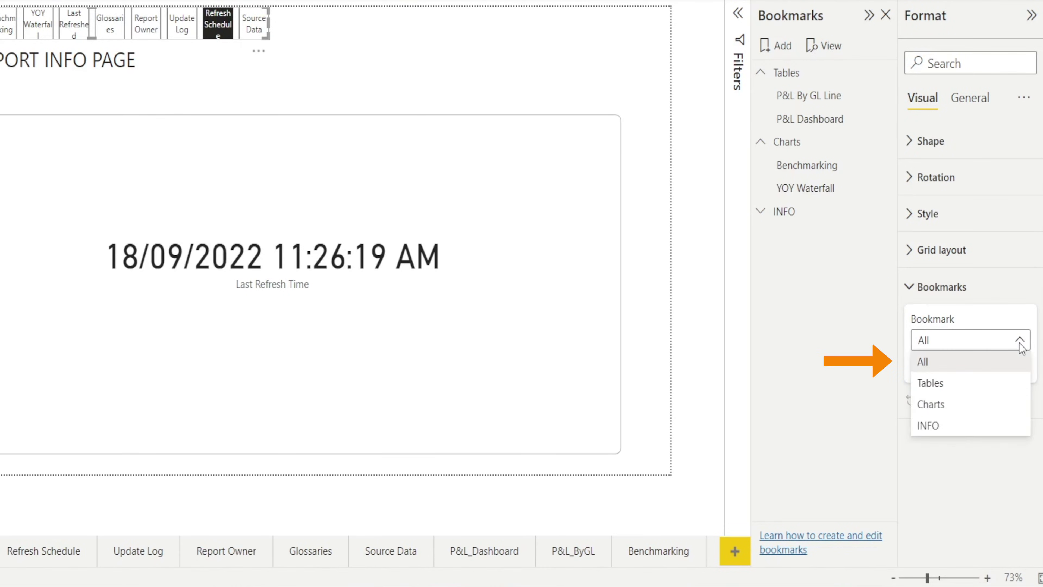
click(965, 436)
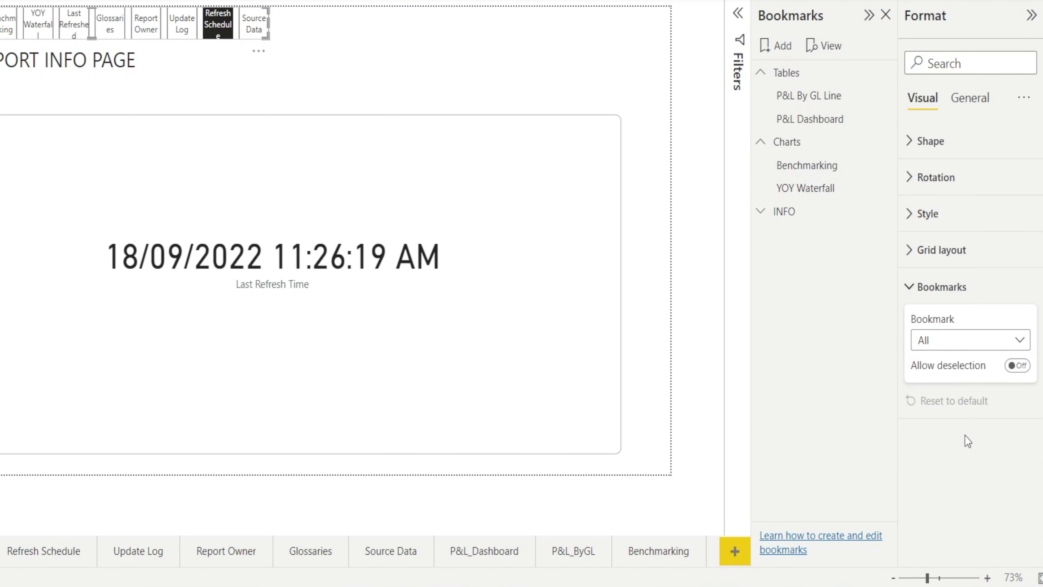
click(758, 212)
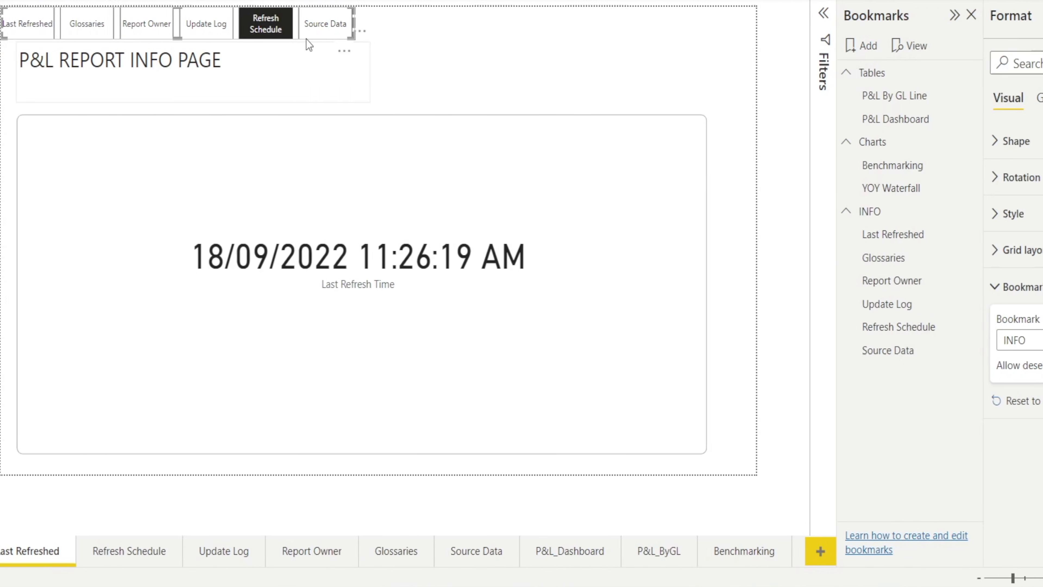
drag(394, 45, 443, 148)
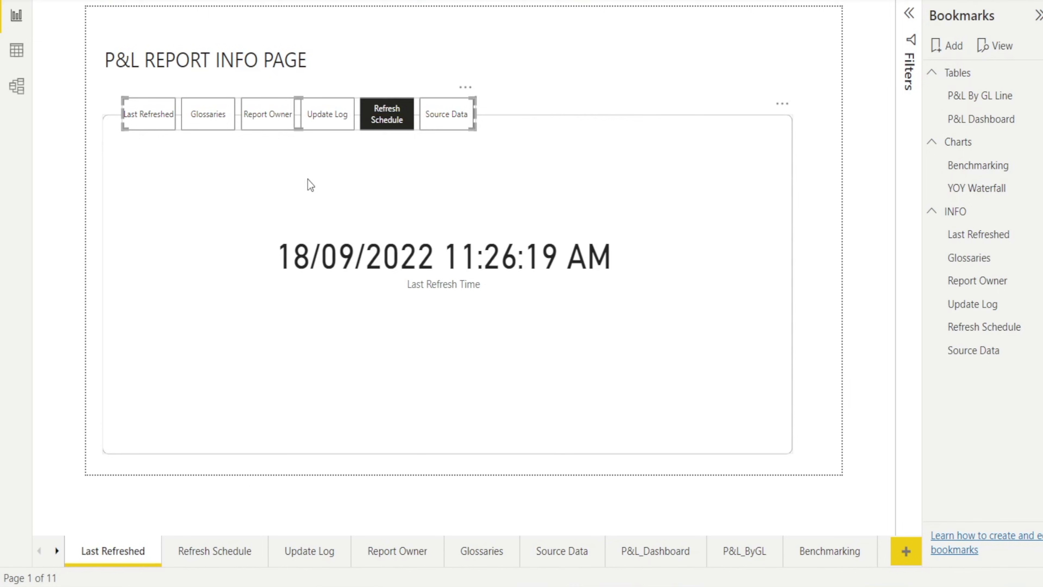
- Give the six-button bookmark navigator rounded corners of 10 px
click(501, 130)
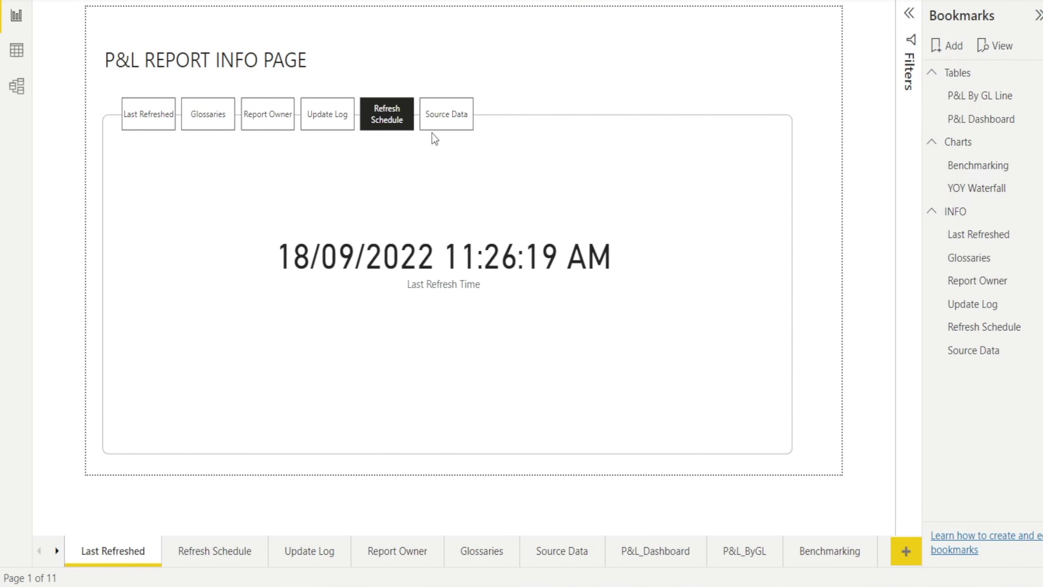
click(440, 134)
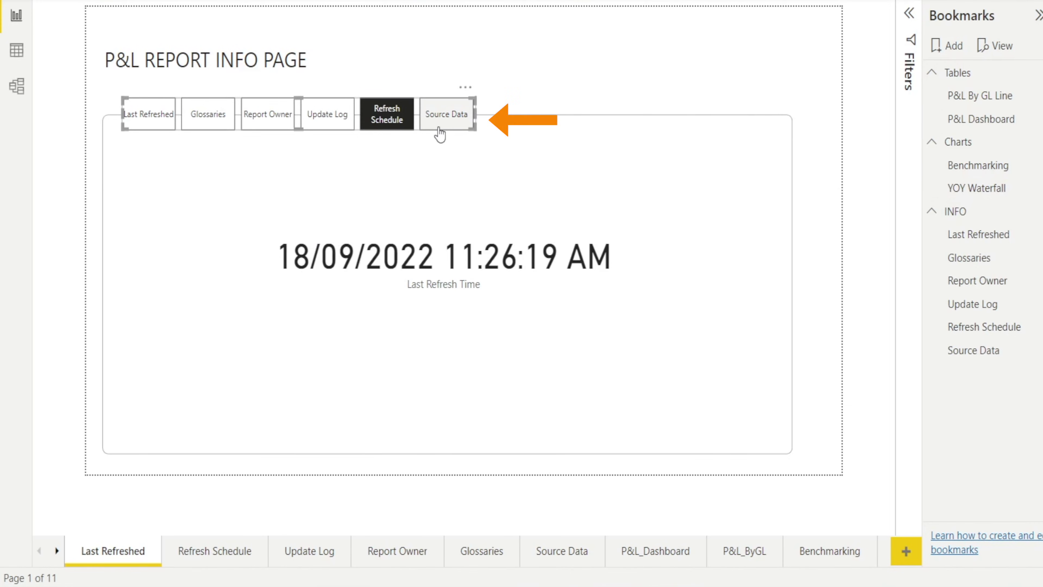
click(901, 141)
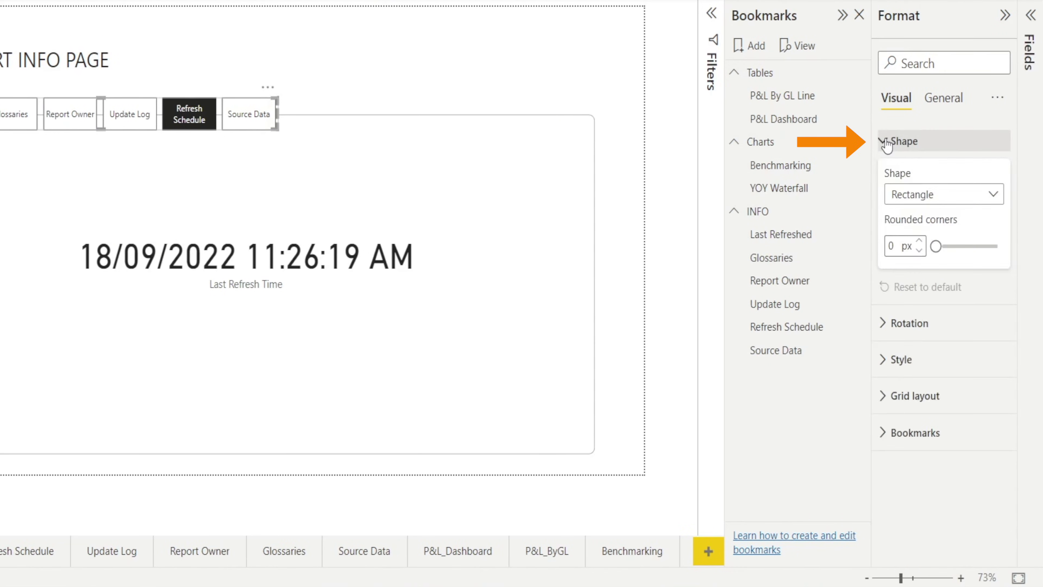
click(895, 246)
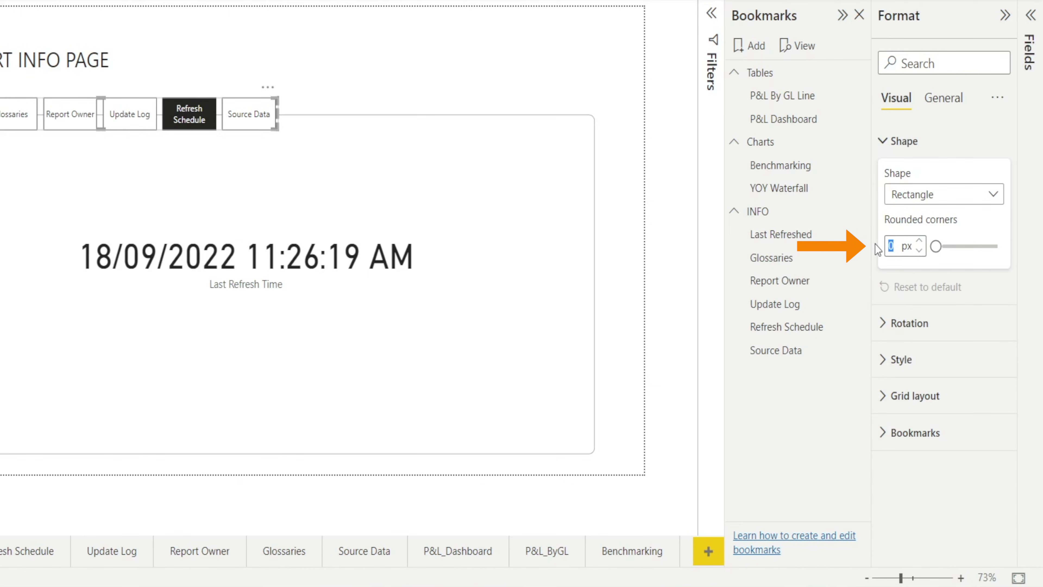
text(10)
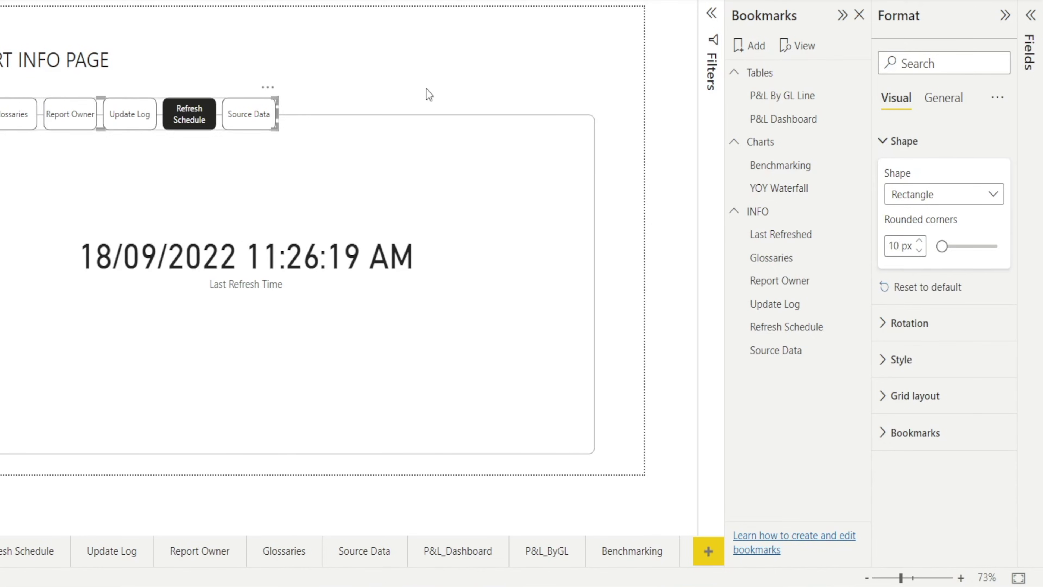
click(431, 95)
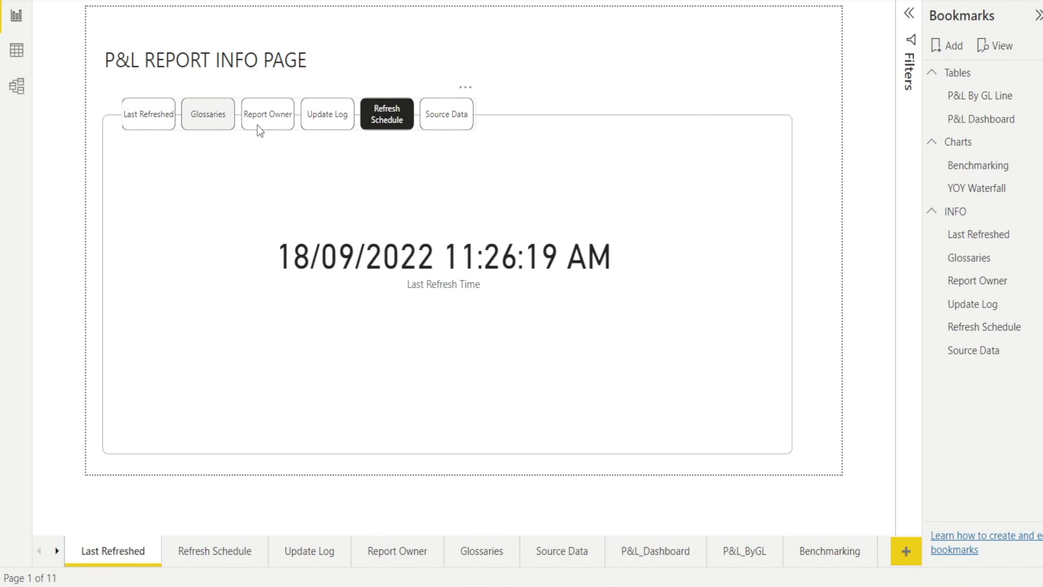
- Set the navigator's grid layout padding to 4 px so the buttons sit flush
click(451, 130)
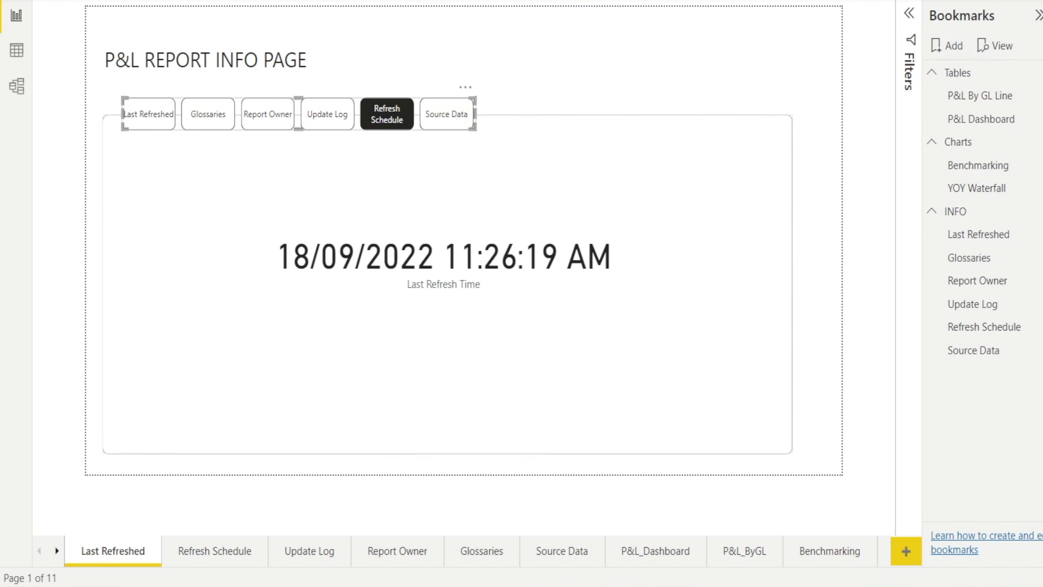
click(909, 249)
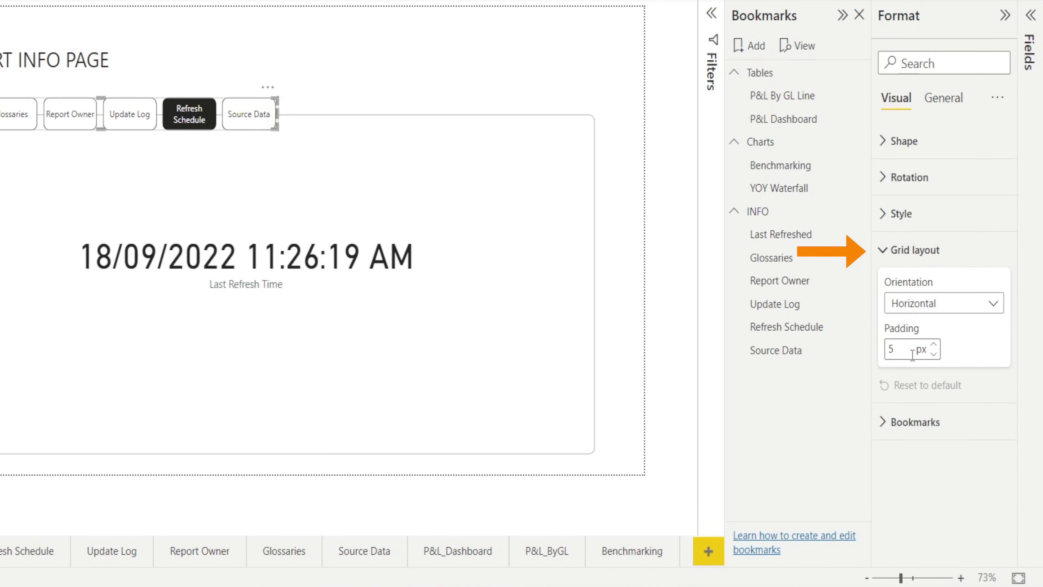
double_click(906, 349)
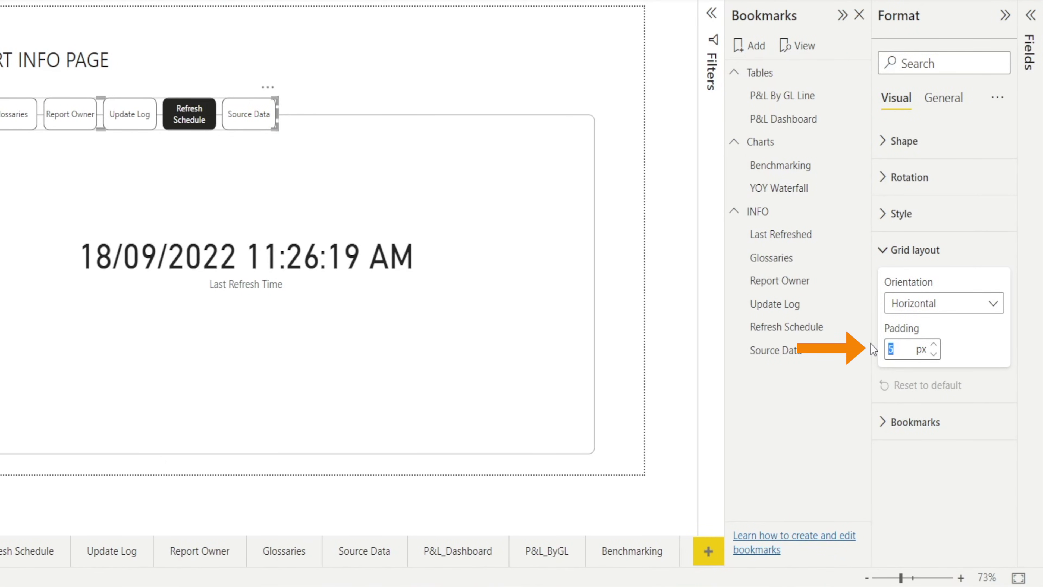
text(4)
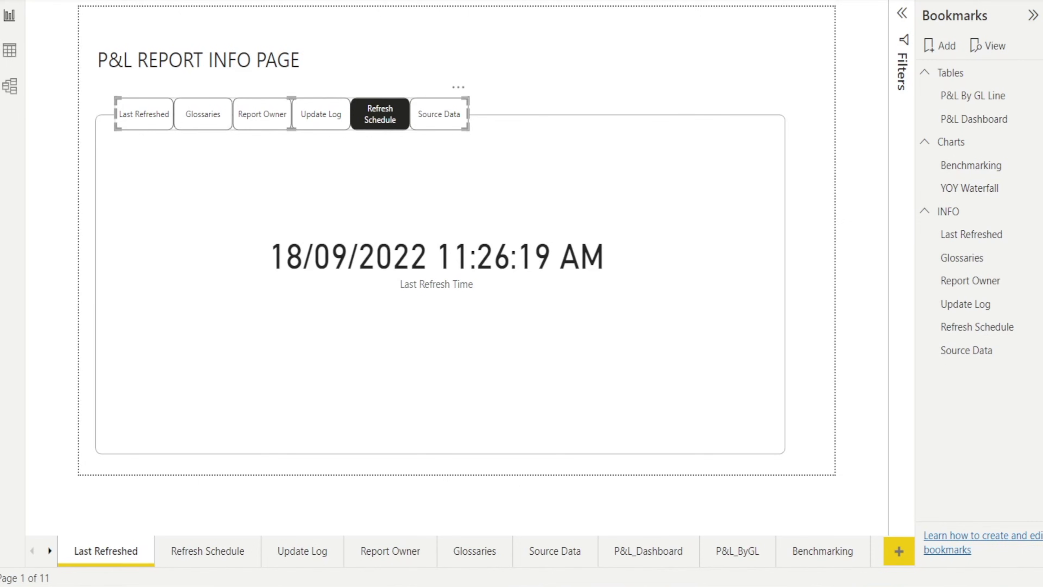
- Copy the navigator and paste it onto Refresh Schedule, Update Log, Report Owner, Glossaries and Source Data
click(440, 156)
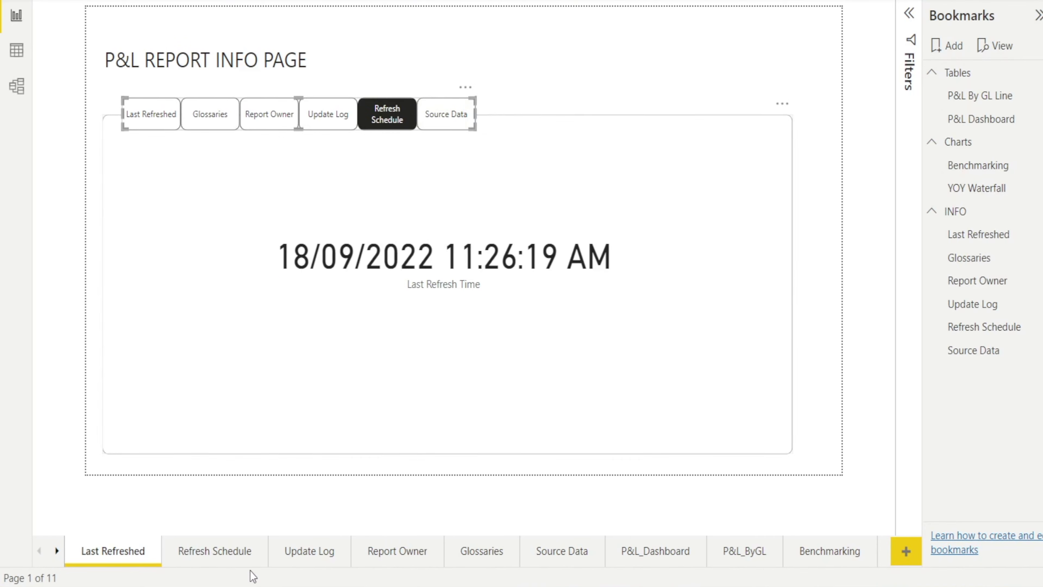
key(ctrl+c)
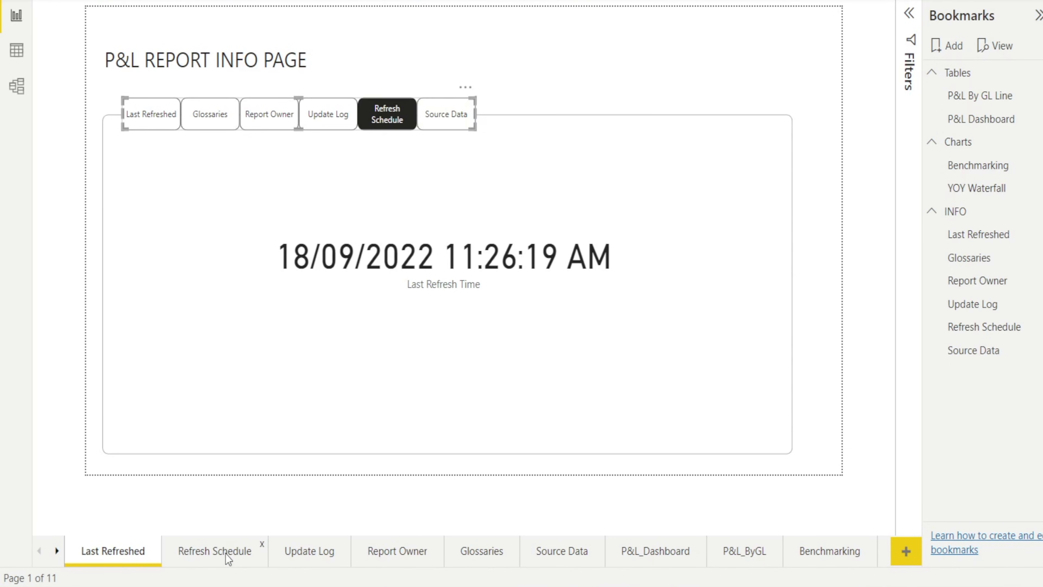
click(226, 552)
key(ctrl+v)
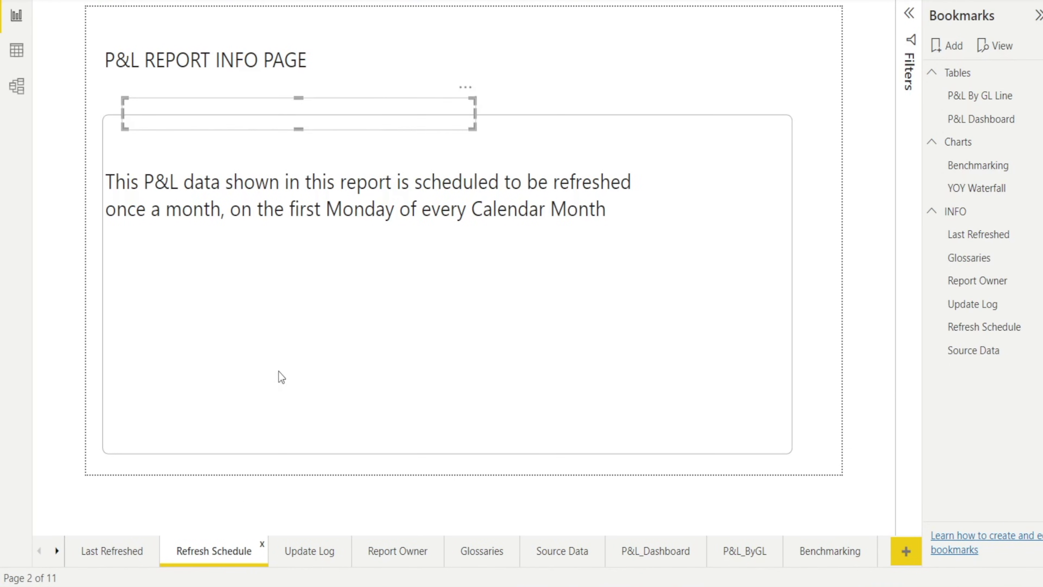
click(322, 547)
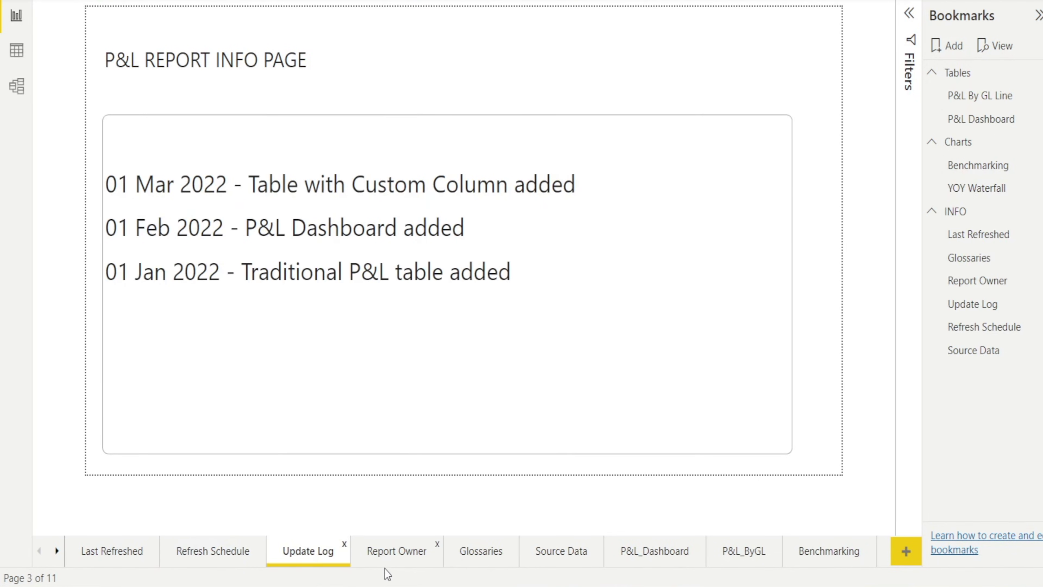
click(387, 556)
click(458, 559)
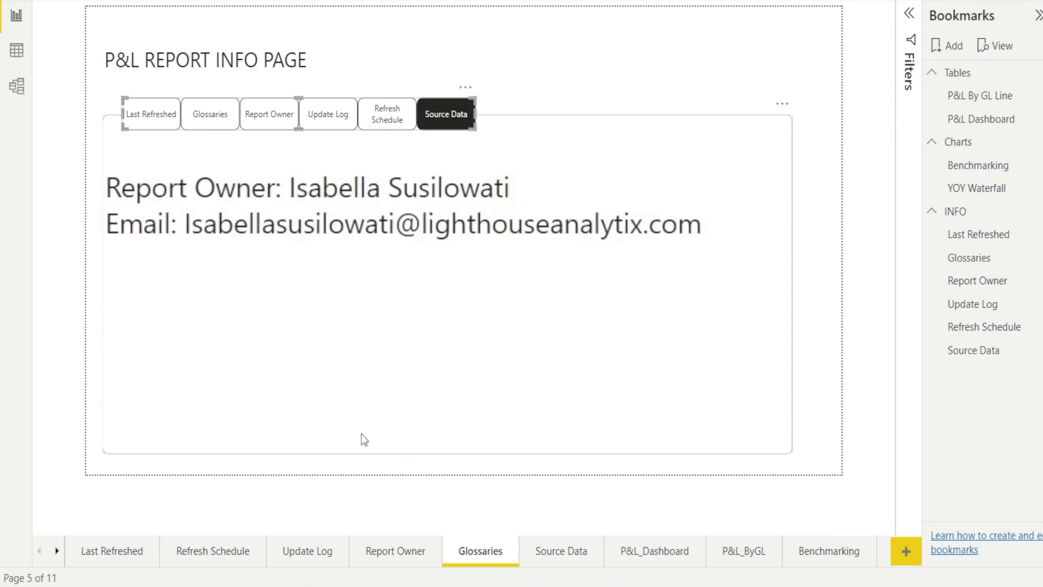
click(524, 551)
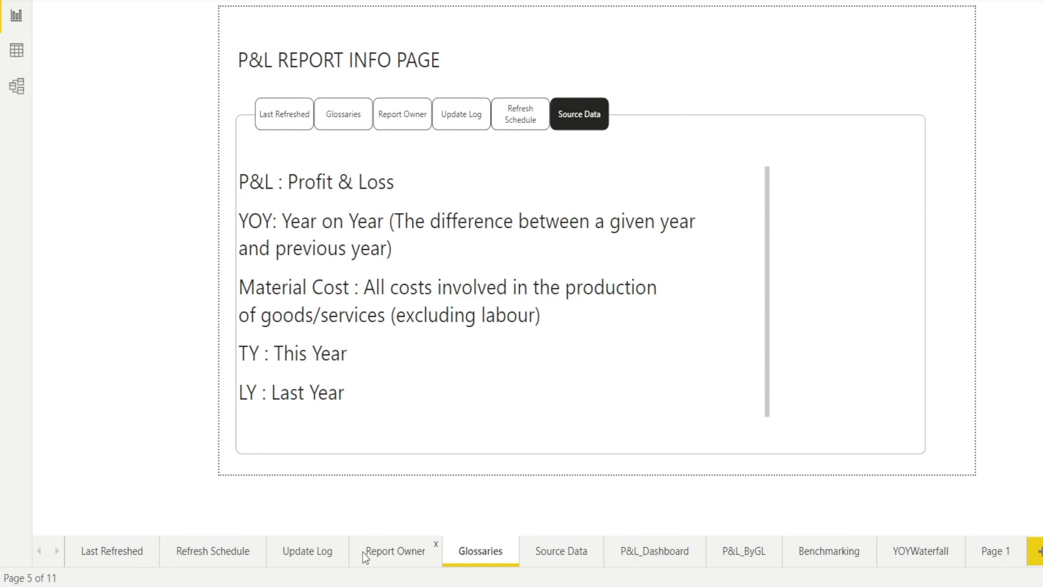
- Hide the Glossaries, Report Owner, Update Log and Refresh Schedule pages
right_click(467, 554)
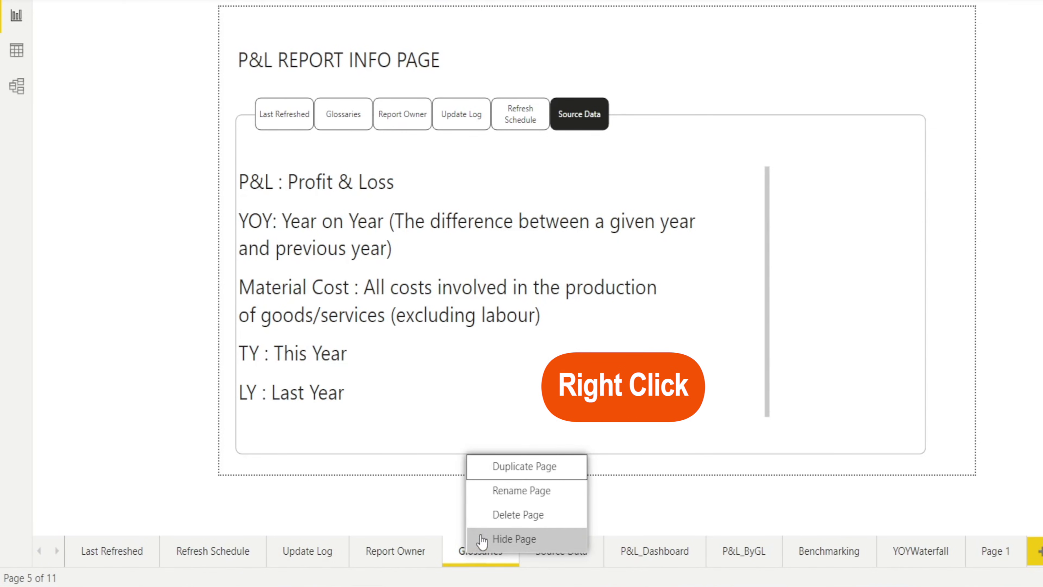
click(490, 547)
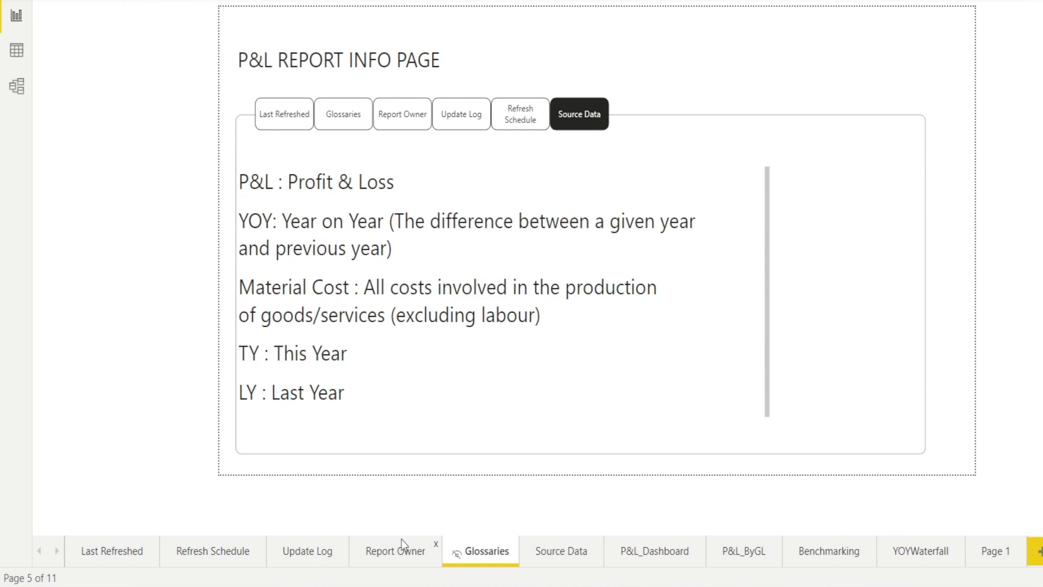
right_click(390, 550)
click(409, 544)
right_click(301, 553)
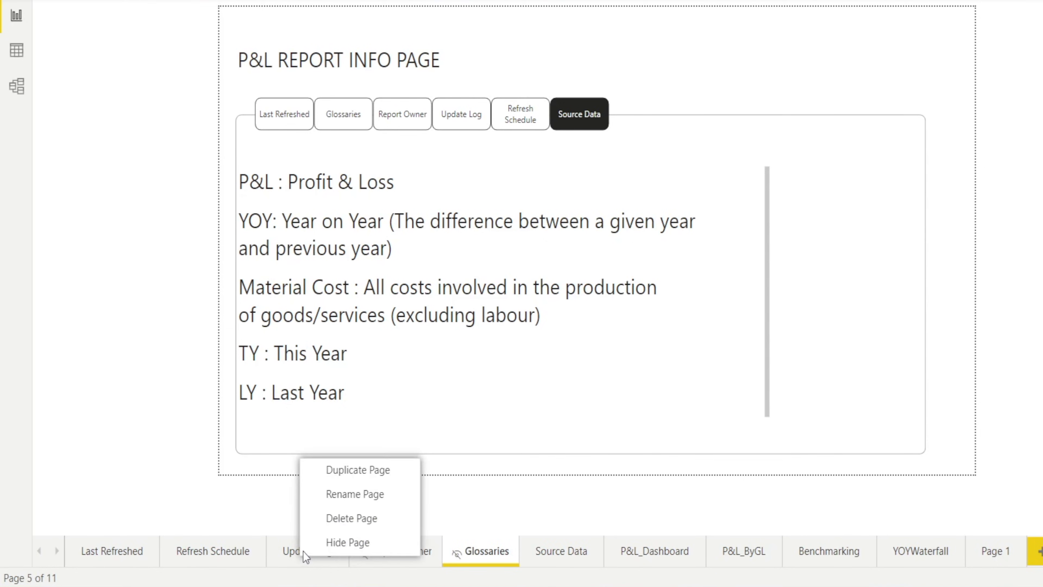
click(316, 543)
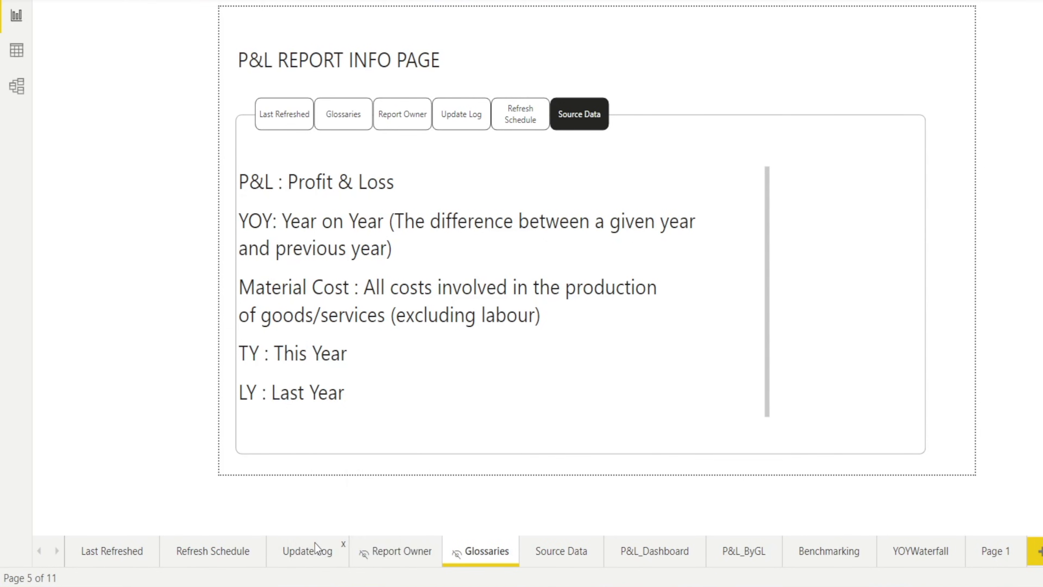
right_click(190, 546)
click(196, 539)
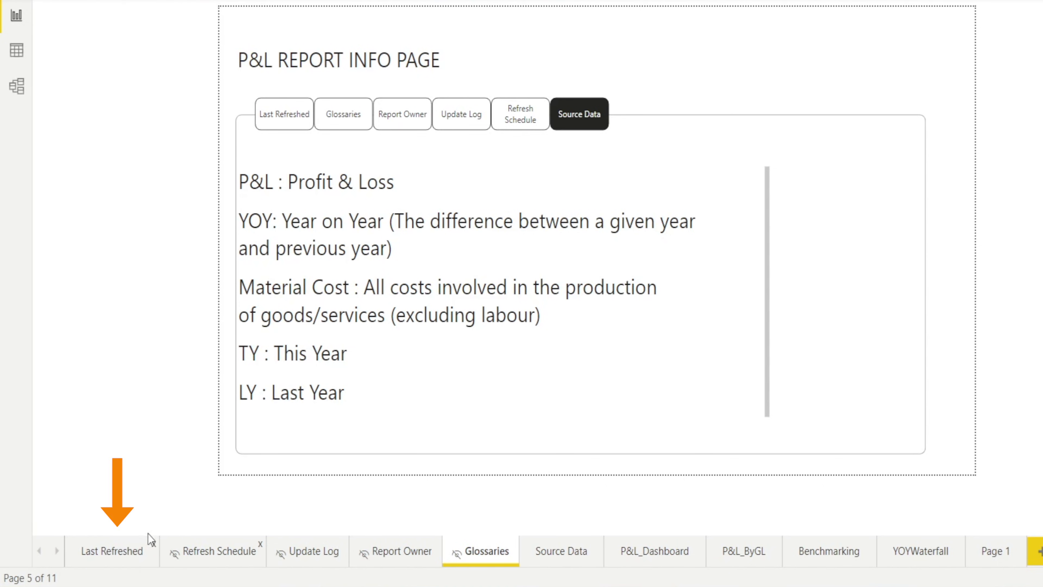
- Rename the Last Refreshed page to INFO and publish the report to Power BI Service
double_click(115, 548)
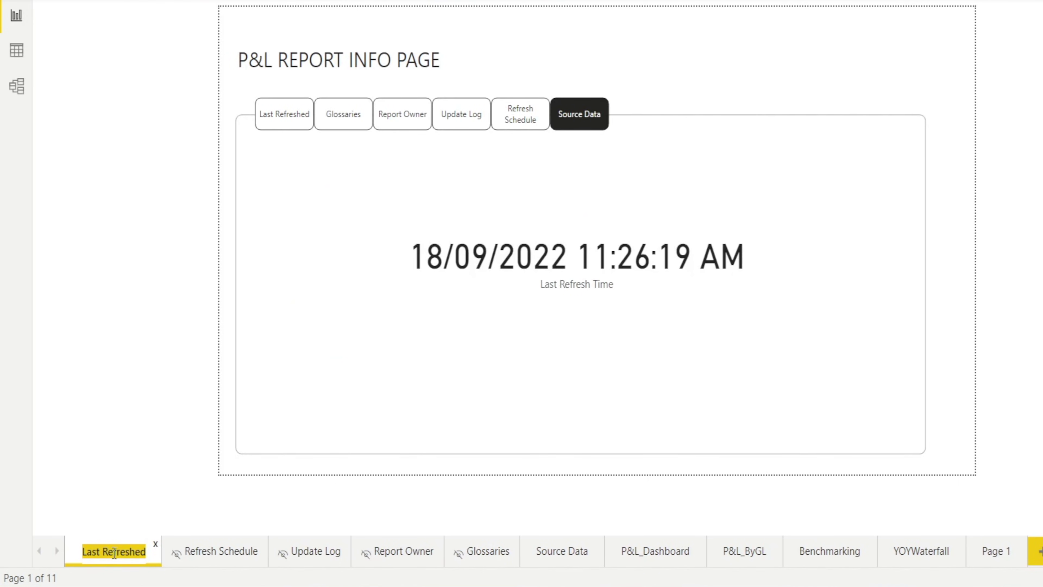
text(INFO)
key(Return)
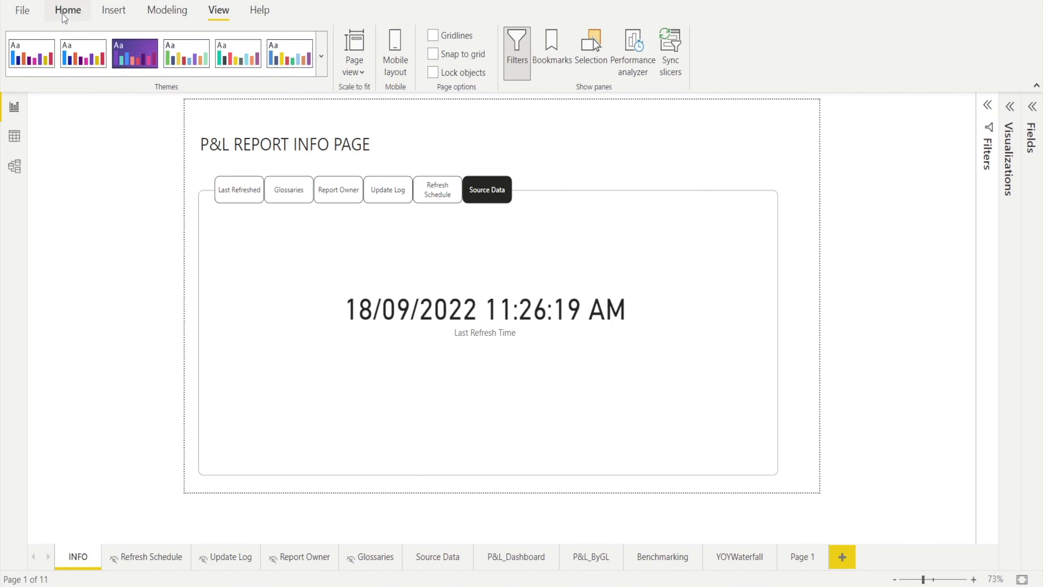
click(65, 11)
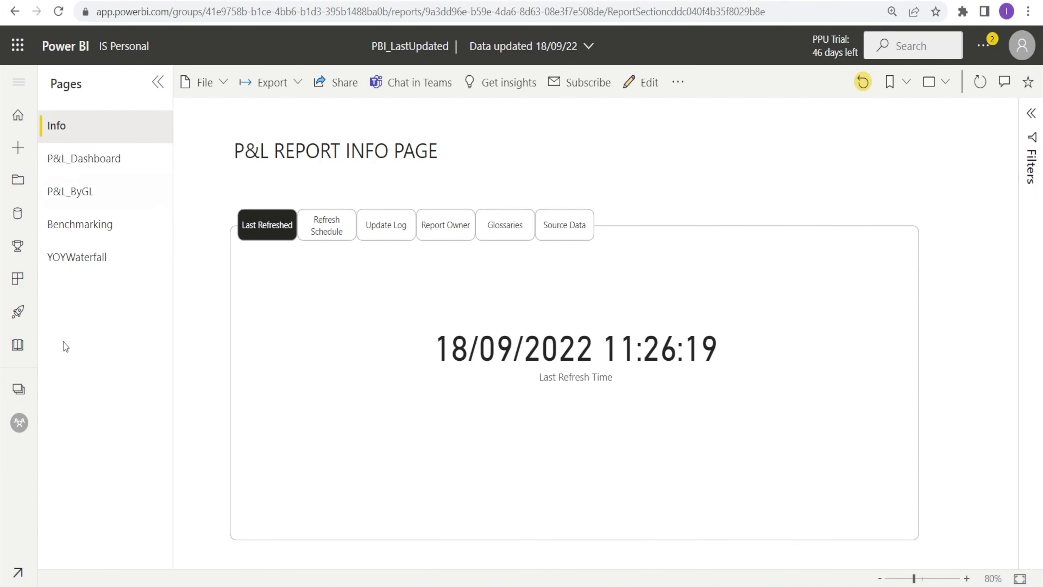
- Click the Refresh Schedule, Update Log, Report Owner, Glossaries and Source Data buttons in turn online
click(336, 230)
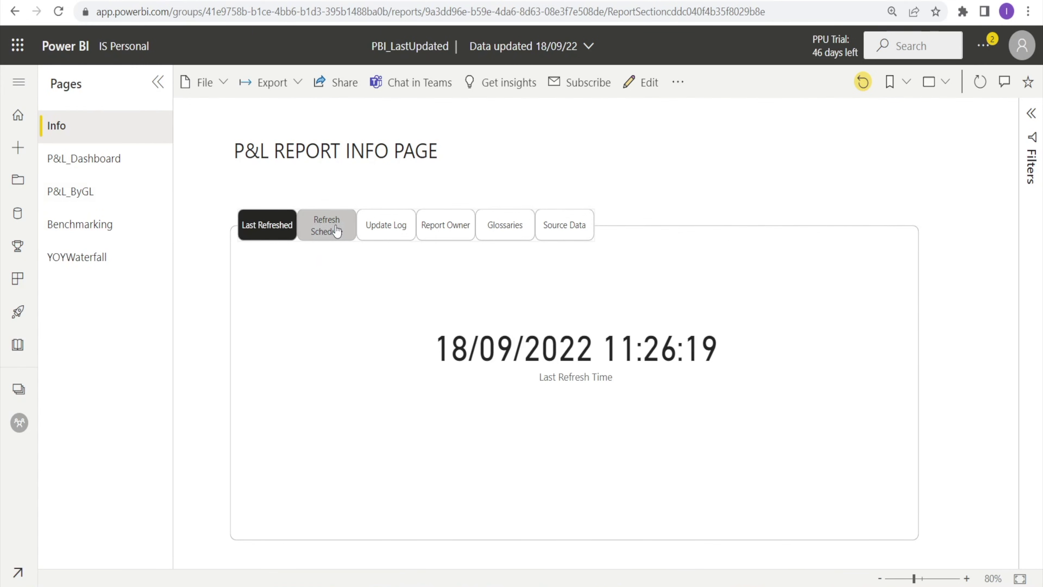
click(349, 230)
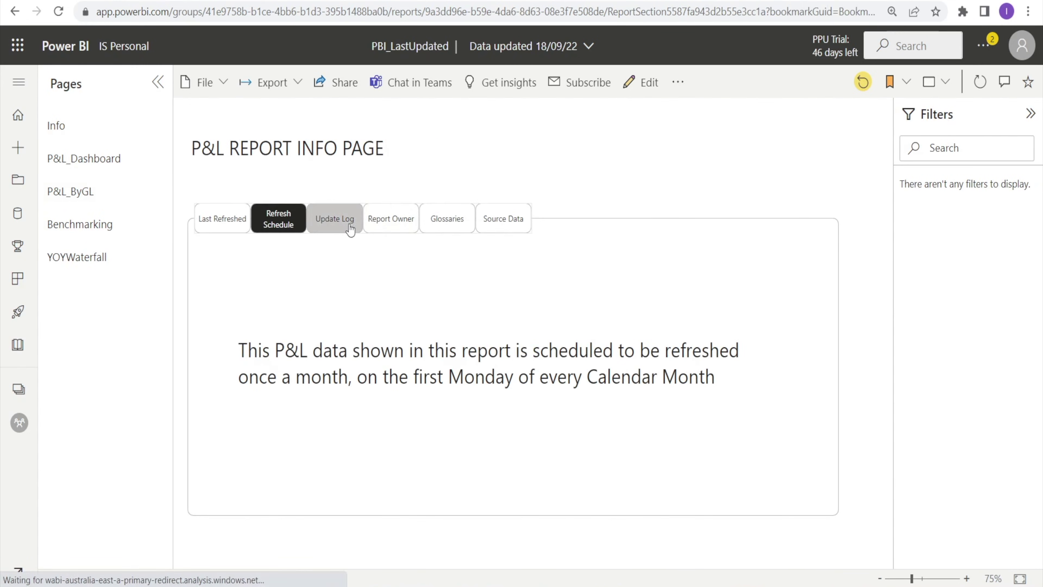
click(386, 223)
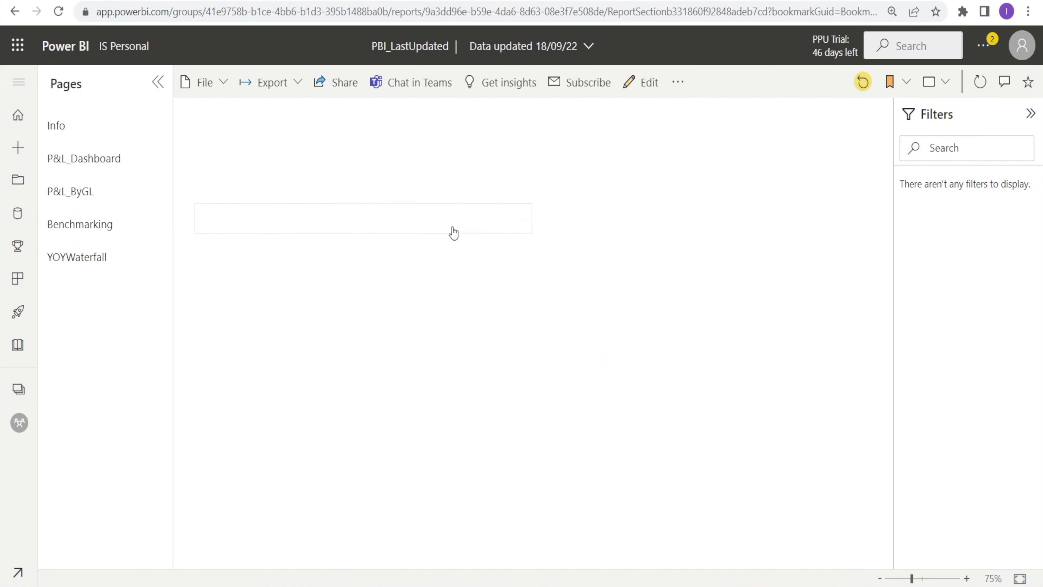
click(454, 233)
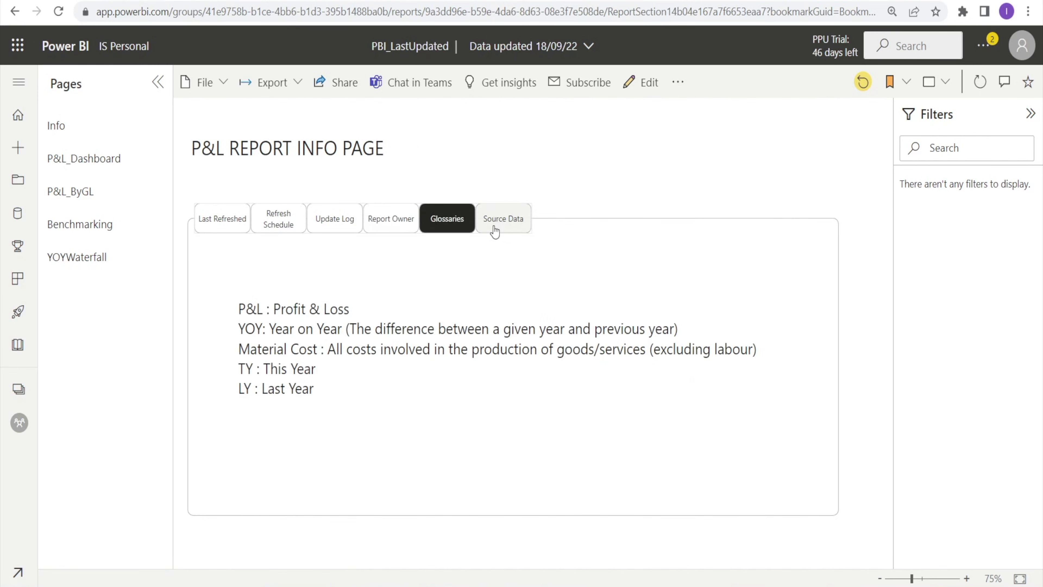
click(495, 229)
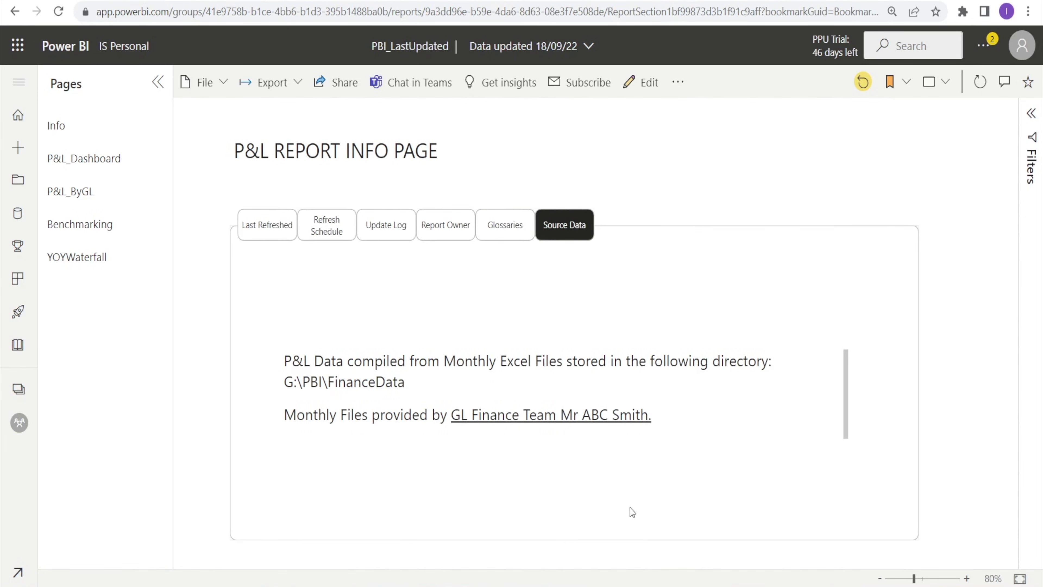